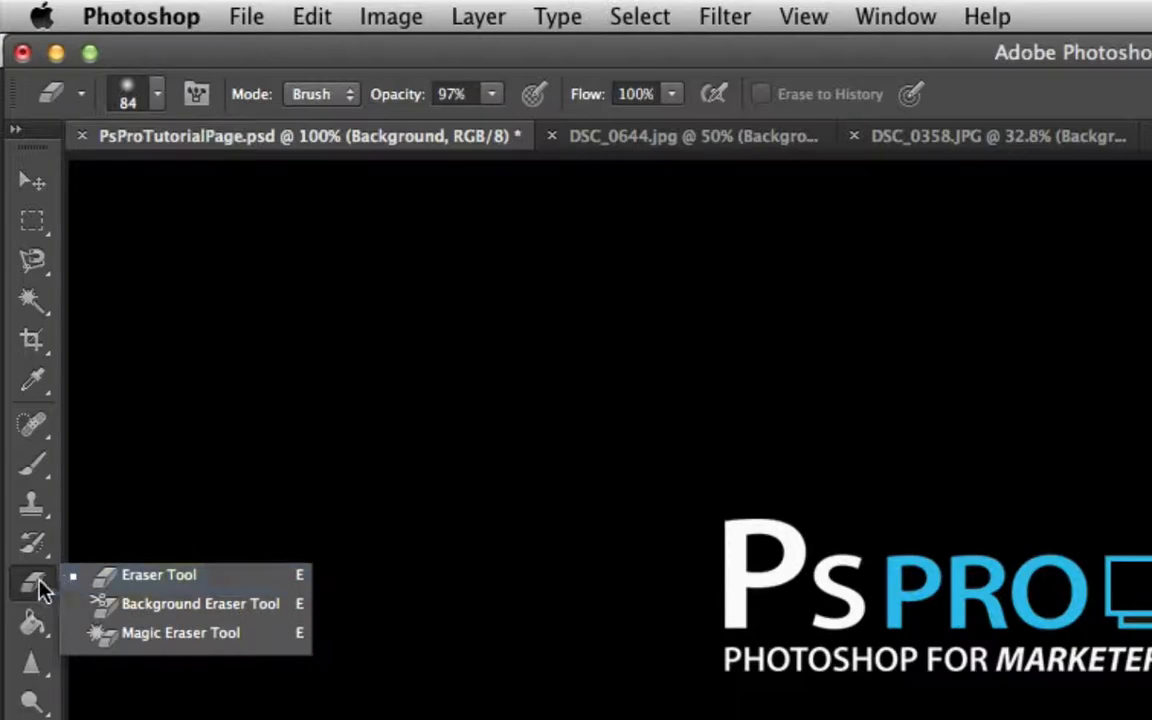
In DSC_0358.JPG, erase the blue sky surrounding the seagull with a 395 px Eraser at 100% hardness, keeping a margin around the bird.
left_click(38, 593)
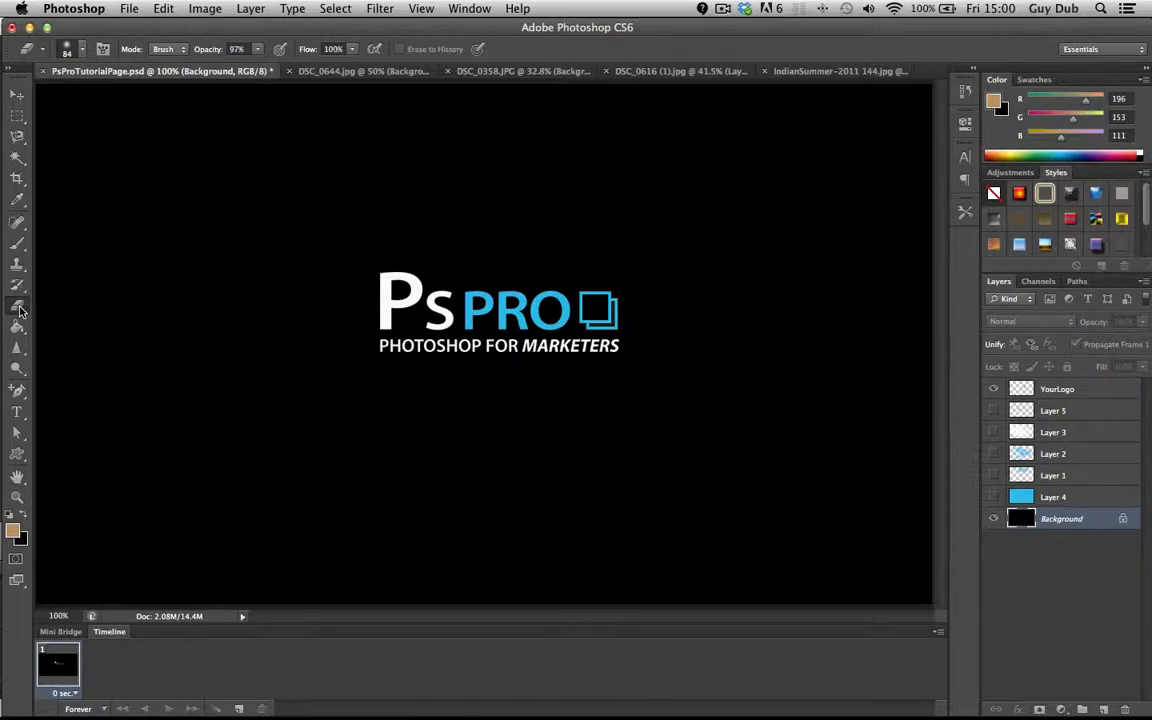
left_click(477, 72)
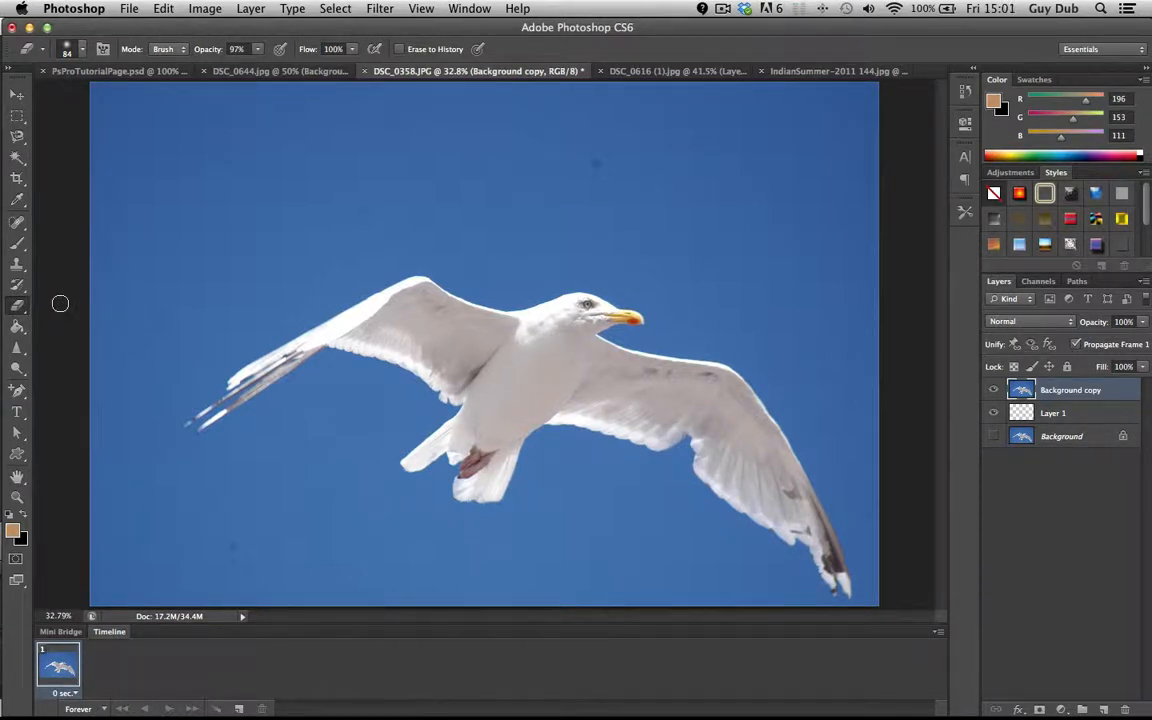
left_click(83, 49)
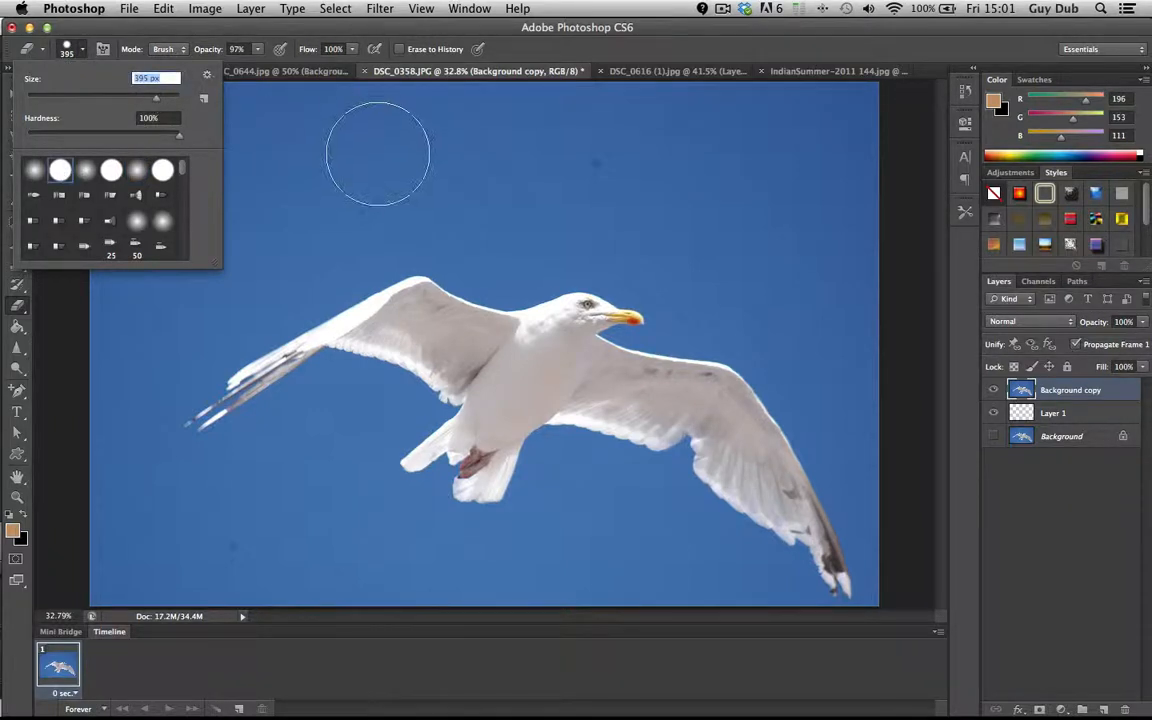
key("Return")
mouse_move(347, 167)
left_mouse_down()
mouse_move(206, 221)
mouse_move(216, 137)
mouse_move(110, 154)
mouse_move(105, 105)
mouse_move(377, 90)
mouse_move(793, 137)
mouse_move(849, 129)
mouse_move(838, 99)
mouse_move(437, 169)
mouse_move(433, 152)
mouse_move(394, 169)
mouse_move(388, 202)
mouse_move(354, 231)
mouse_move(169, 312)
mouse_move(124, 191)
mouse_move(101, 587)
mouse_move(158, 596)
mouse_move(231, 551)
mouse_move(321, 472)
mouse_move(338, 441)
mouse_move(250, 596)
mouse_move(416, 574)
mouse_move(523, 587)
mouse_move(592, 549)
mouse_move(591, 529)
mouse_move(636, 551)
mouse_move(664, 587)
mouse_move(740, 596)
mouse_move(886, 585)
mouse_move(909, 566)
mouse_move(909, 450)
mouse_move(870, 177)
mouse_move(776, 219)
mouse_move(632, 182)
mouse_move(459, 183)
mouse_move(518, 214)
mouse_move(568, 202)
mouse_move(681, 236)
mouse_move(787, 298)
mouse_move(846, 340)
mouse_move(912, 464)
left_mouse_up()
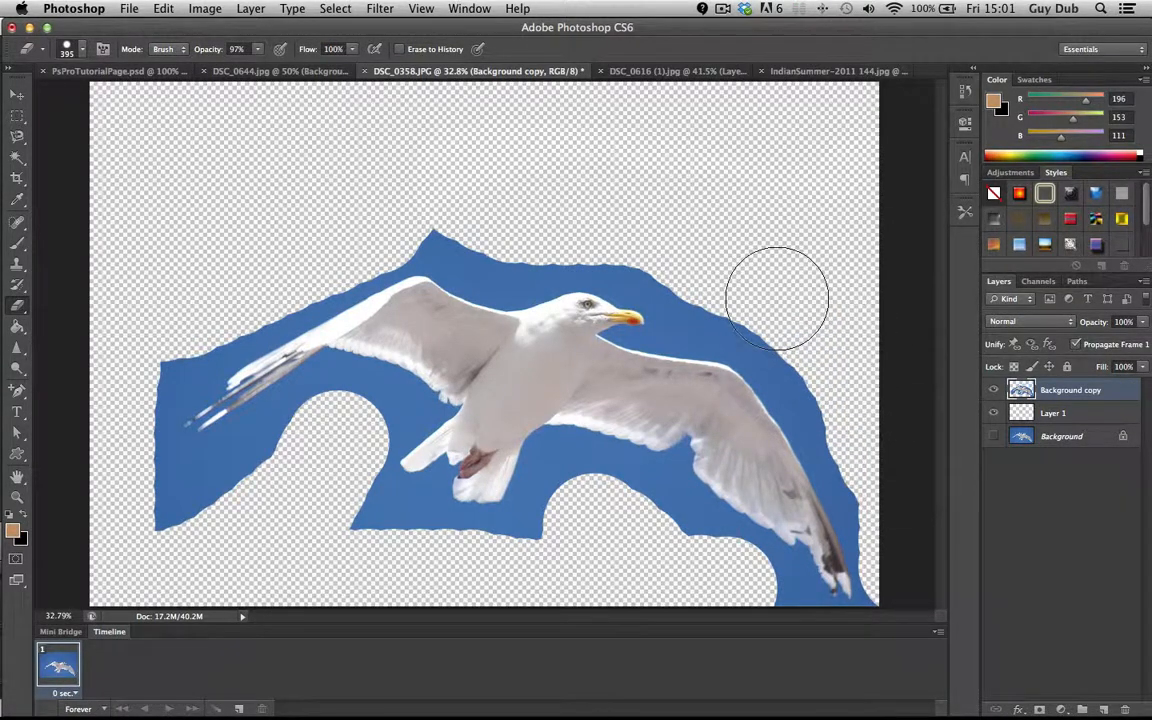
Switch to the beach image DSC_0616 (1).jpg and erase the blue above the seagull's left-hand wing on Layer 2.
key("super+z")
left_click_drag(632, 57, 531, 182)
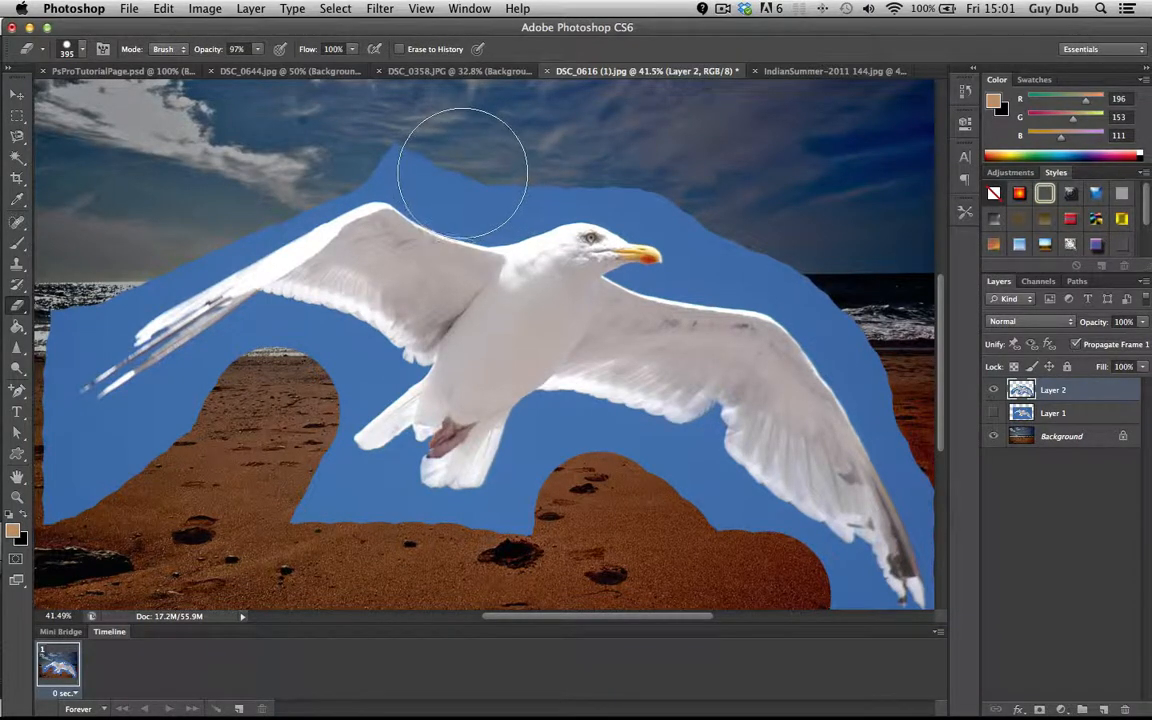
left_click_drag(463, 167, 421, 146)
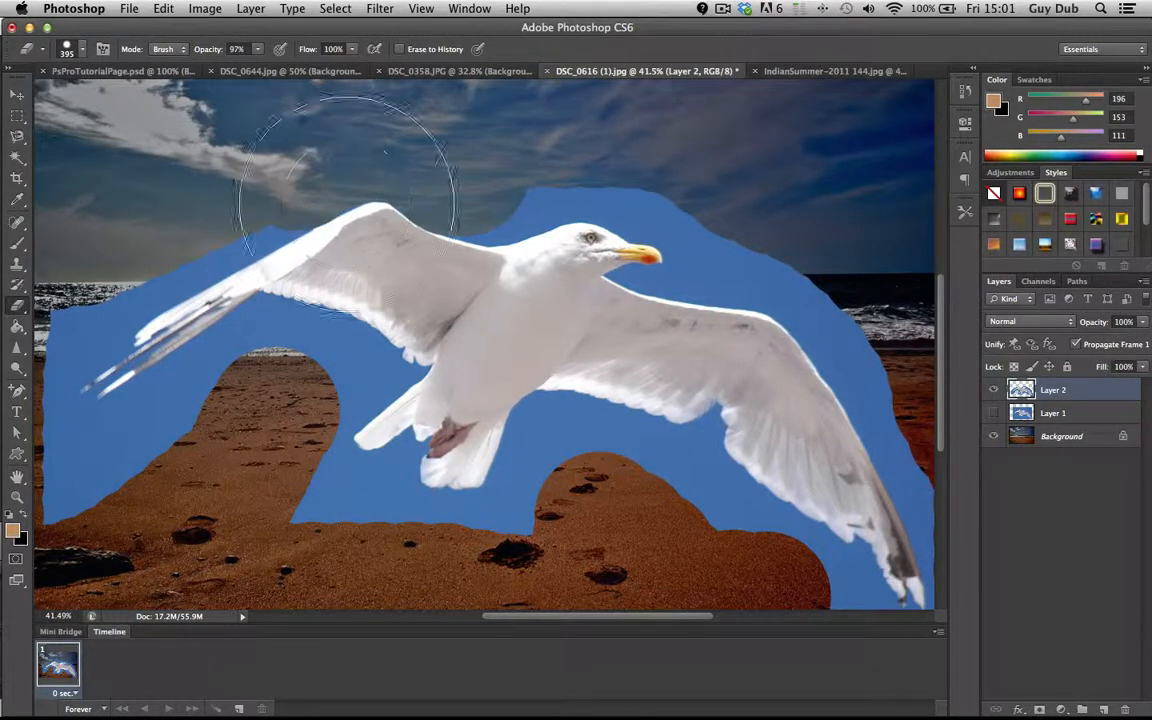
Reduce the Eraser size to 43 px and remove the blue fringe along the peak of the left-hand wing.
scroll(346, 204, "up", 15)
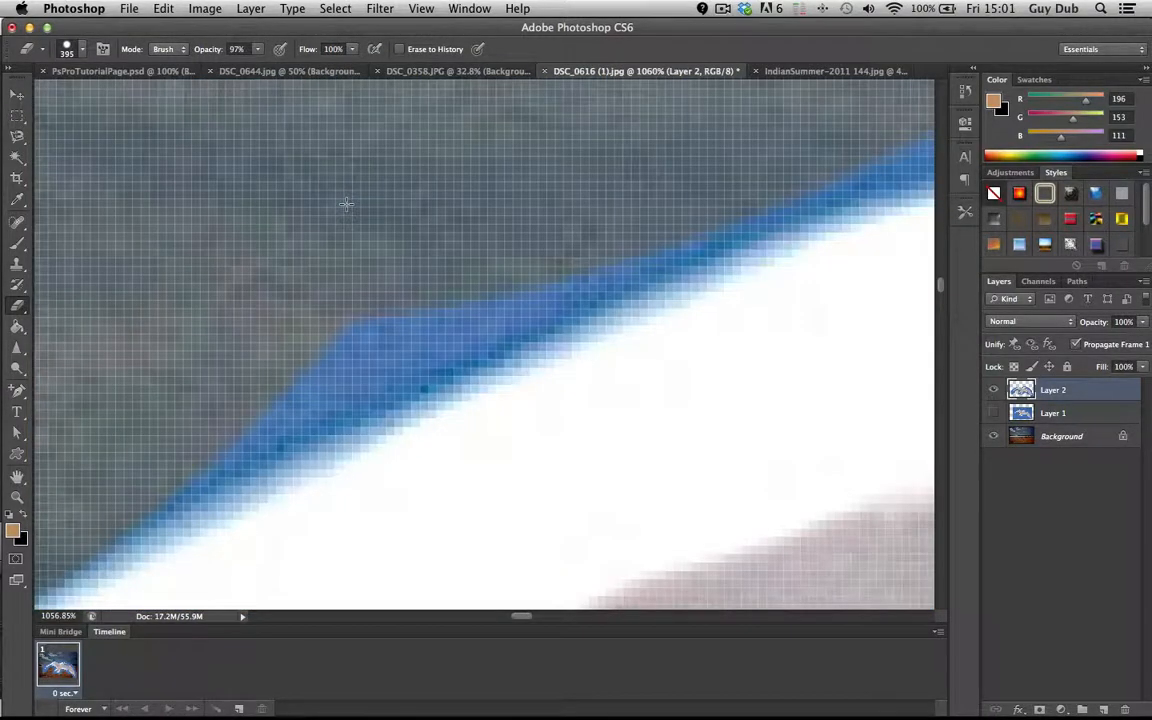
scroll(346, 204, "down", 5)
left_click(82, 52)
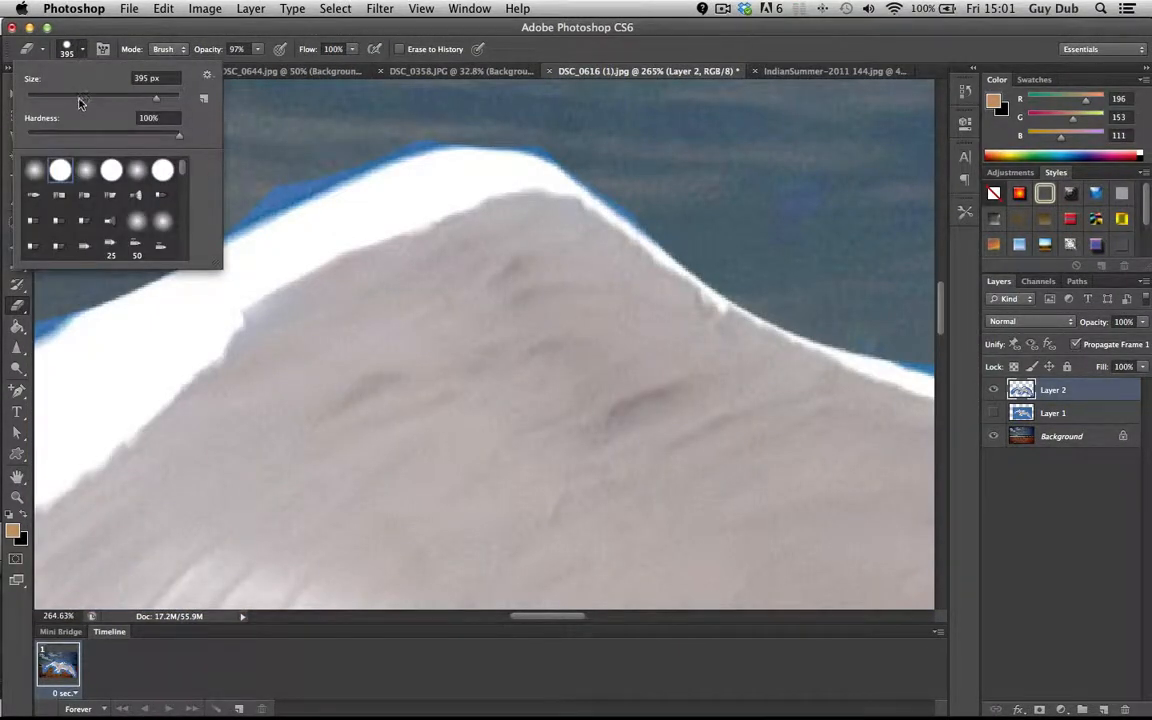
left_click(80, 99)
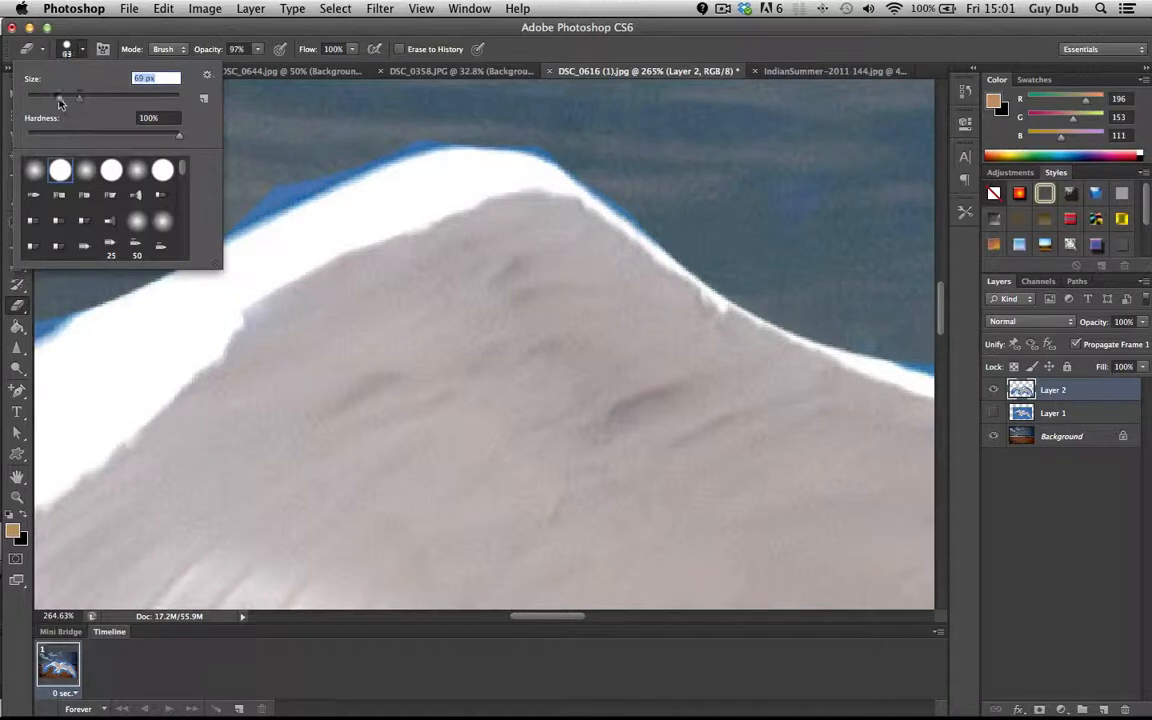
scroll(447, 305, "up", 3)
scroll(447, 305, "left", 3)
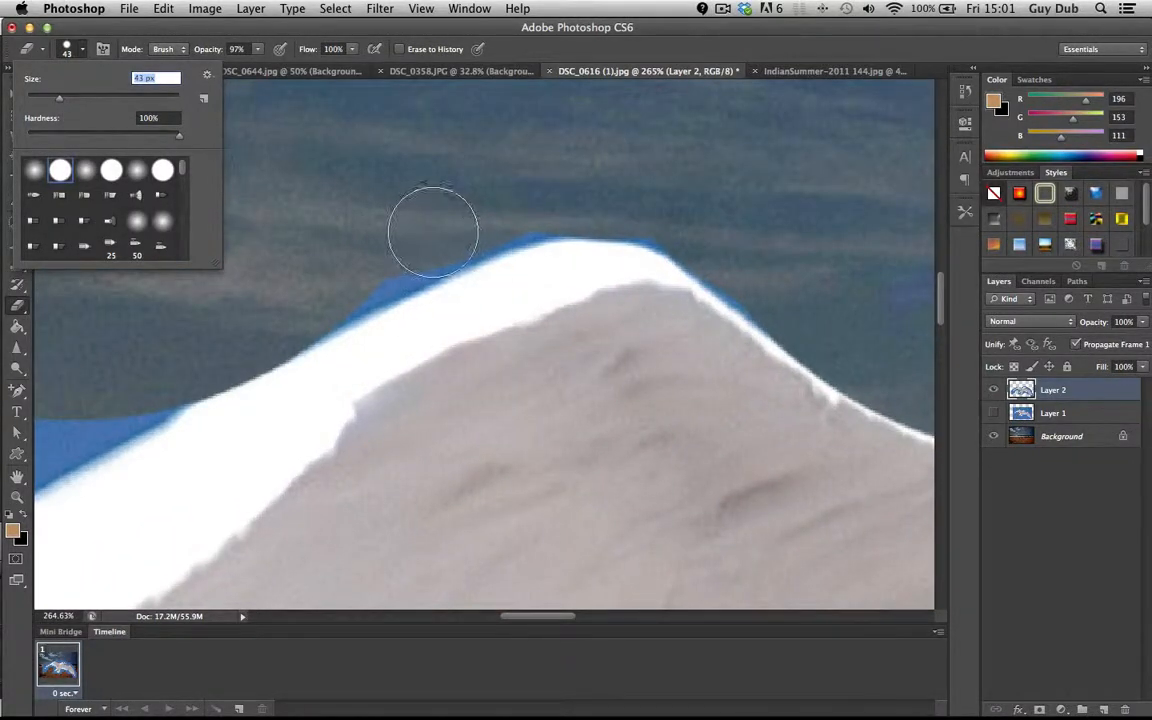
mouse_move(433, 232)
left_mouse_down()
mouse_move(266, 316)
mouse_move(368, 256)
mouse_move(315, 280)
mouse_move(293, 307)
mouse_move(533, 199)
left_mouse_up()
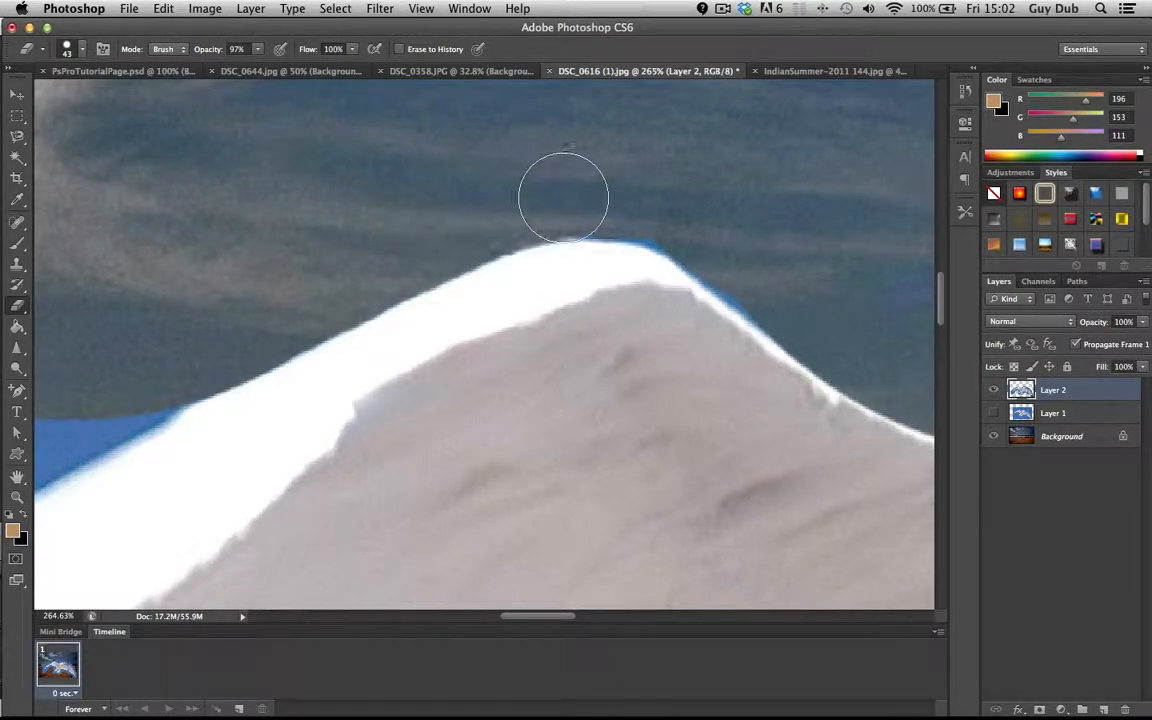
Erase the blue along the left-hand wing's upper edge, working from the peak down the slope.
scroll(370, 264, "left", 5)
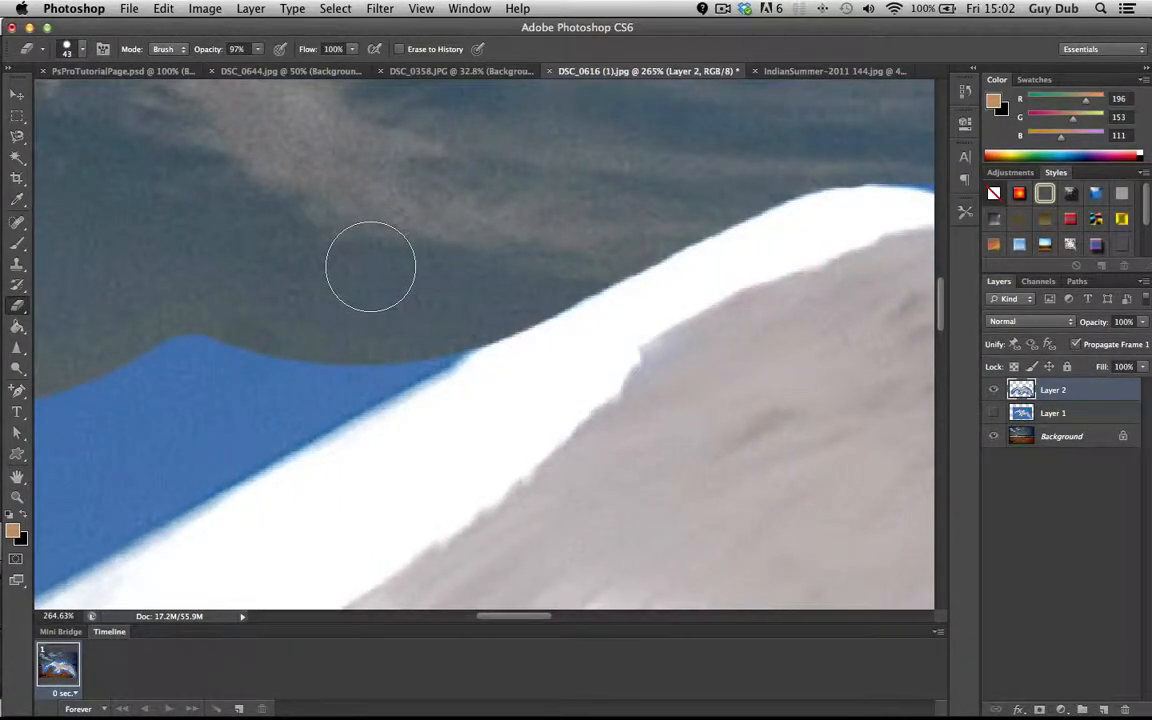
scroll(370, 264, "left", 5)
scroll(370, 264, "down", 2)
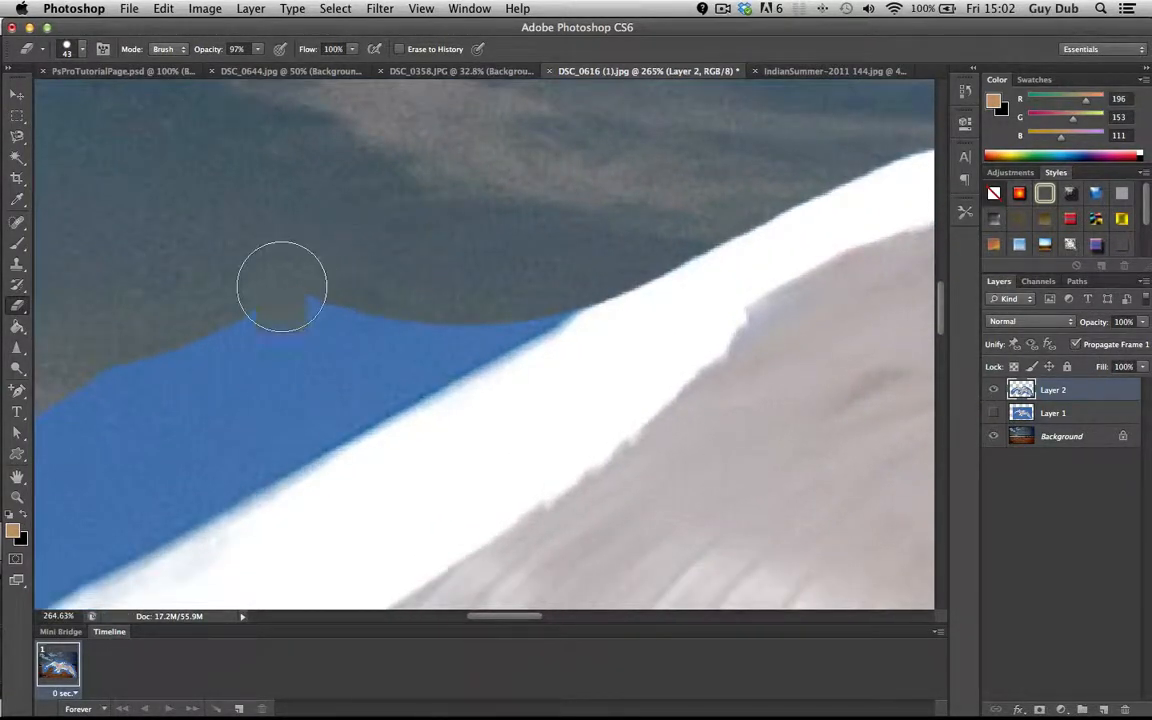
mouse_move(281, 287)
left_mouse_down()
mouse_move(365, 298)
mouse_move(560, 270)
mouse_move(334, 393)
mouse_move(231, 339)
mouse_move(378, 278)
mouse_move(265, 362)
left_mouse_up()
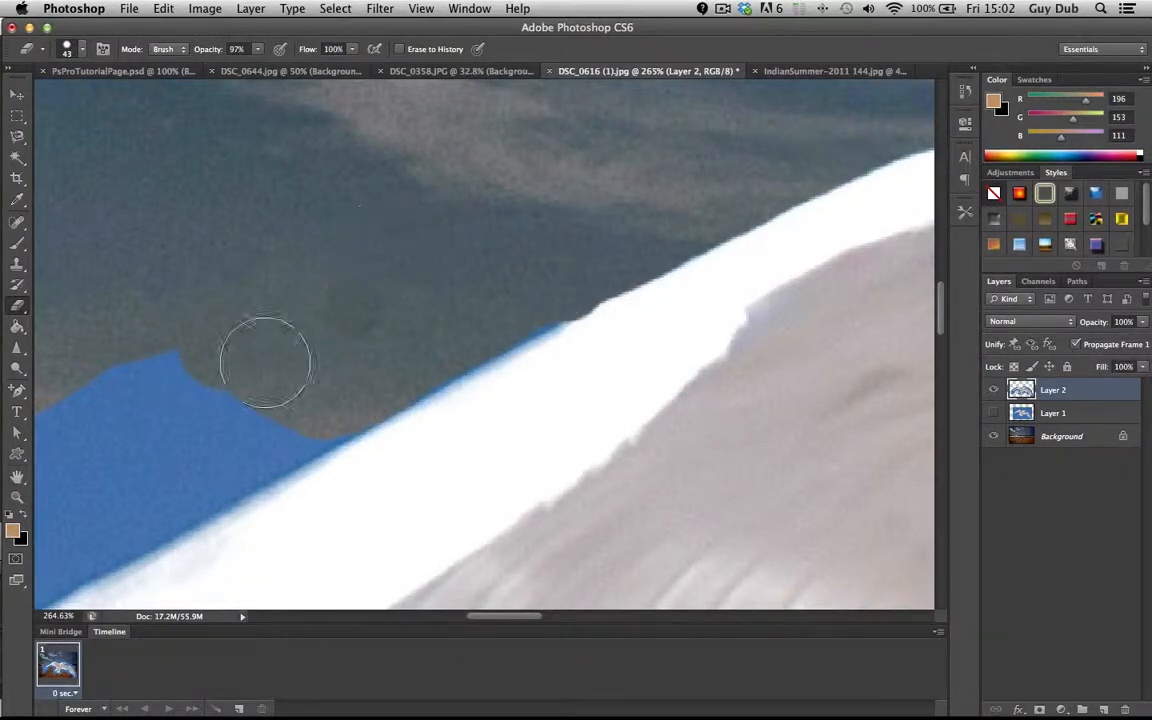
scroll(239, 389, "down", 2)
scroll(239, 389, "left", 2)
left_click_drag(584, 252, 525, 272)
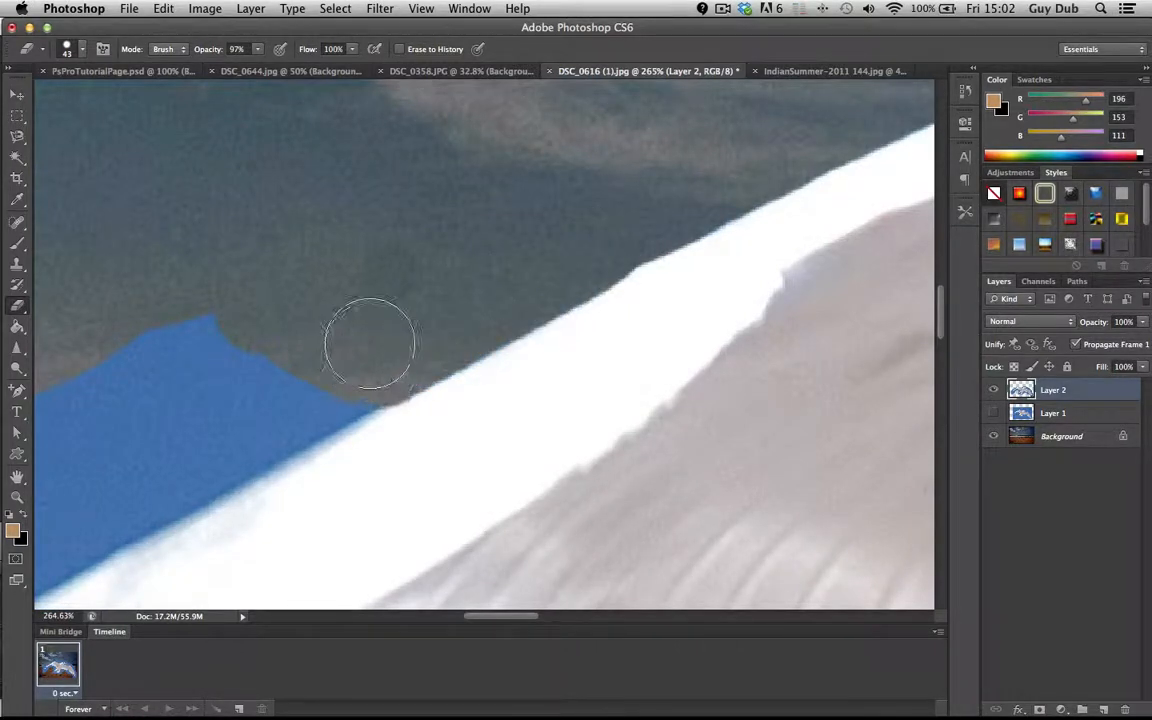
Continue erasing the blue above the outer feathers, toward the tip of the left-hand wing.
scroll(380, 330, "down", 6)
scroll(380, 330, "left", 8)
mouse_move(389, 322)
left_mouse_down()
mouse_move(405, 166)
mouse_move(172, 308)
left_mouse_up()
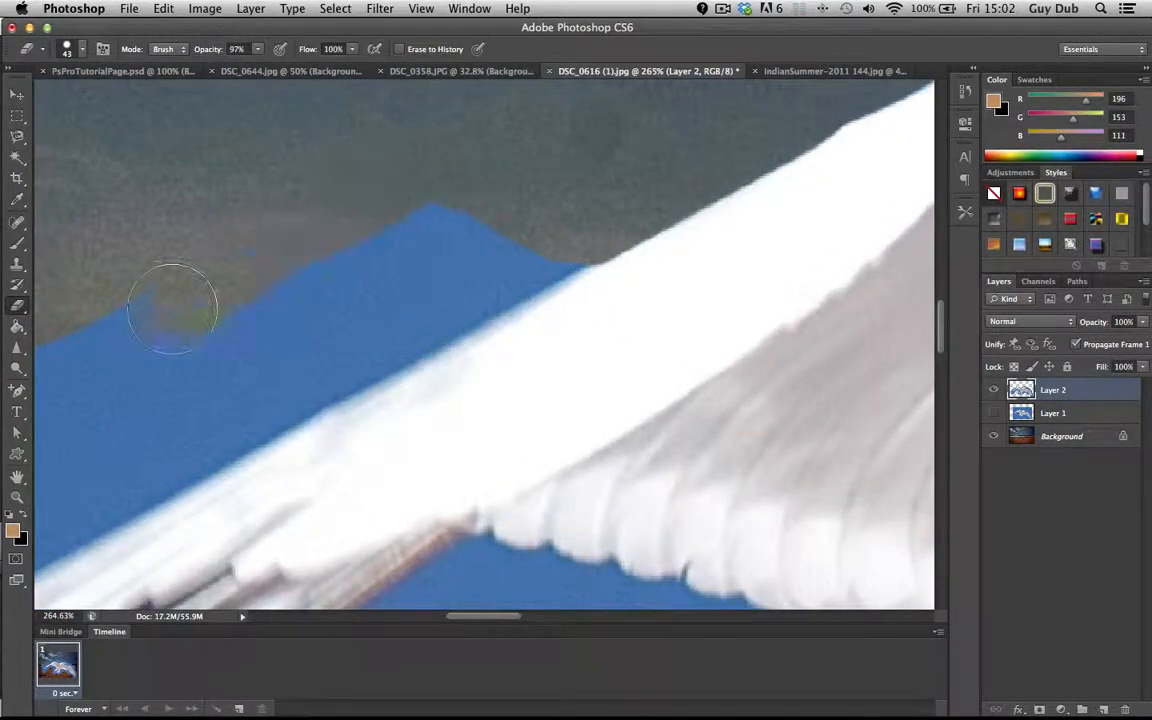
mouse_move(580, 254)
left_mouse_down()
mouse_move(566, 226)
mouse_move(531, 248)
left_mouse_up()
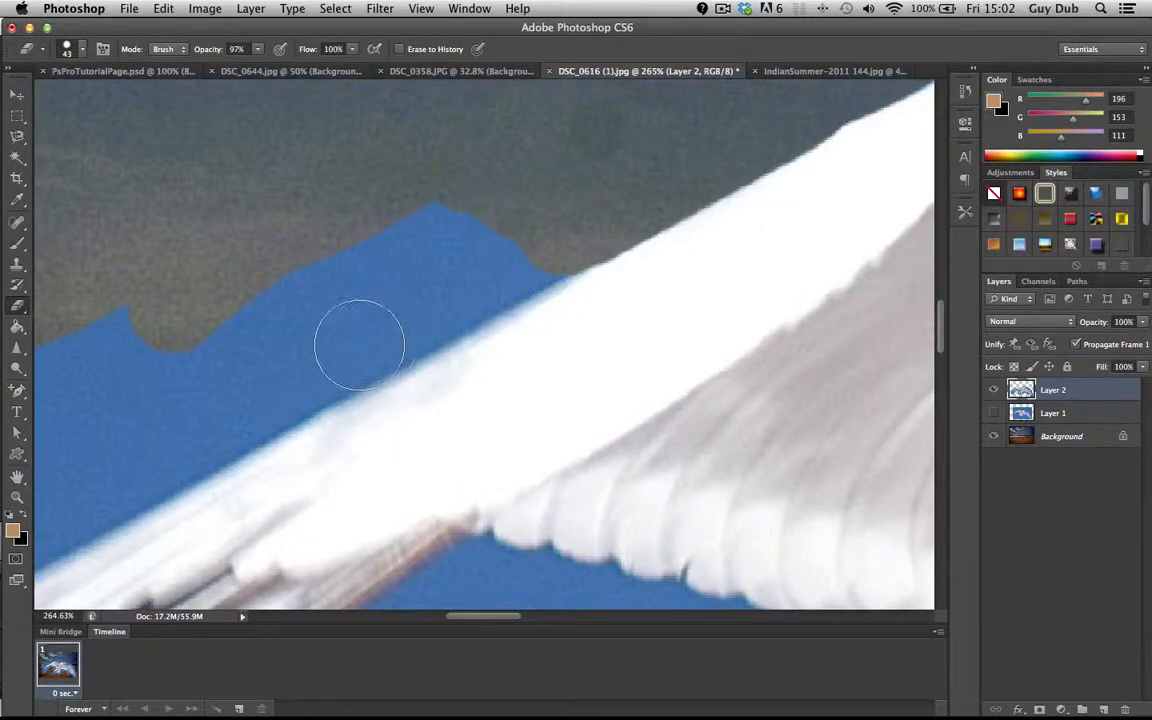
mouse_move(359, 345)
left_mouse_down()
mouse_move(321, 308)
mouse_move(415, 215)
left_mouse_up()
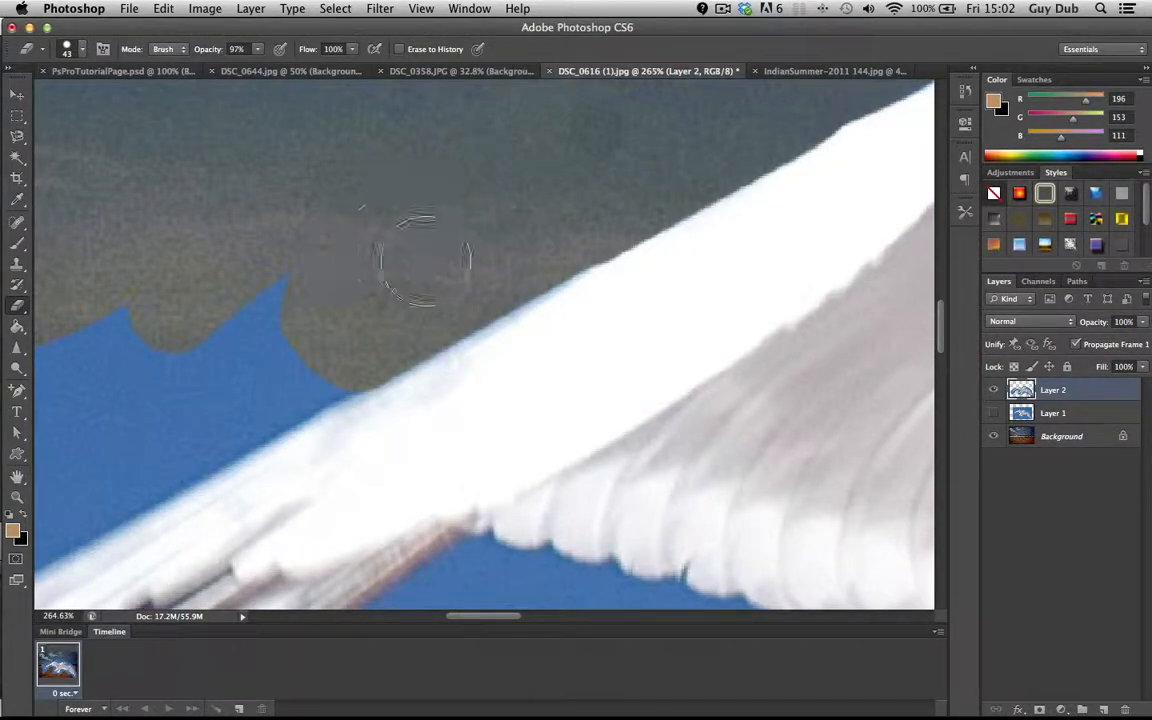
scroll(440, 278, "left", 5)
scroll(440, 278, "down", 3)
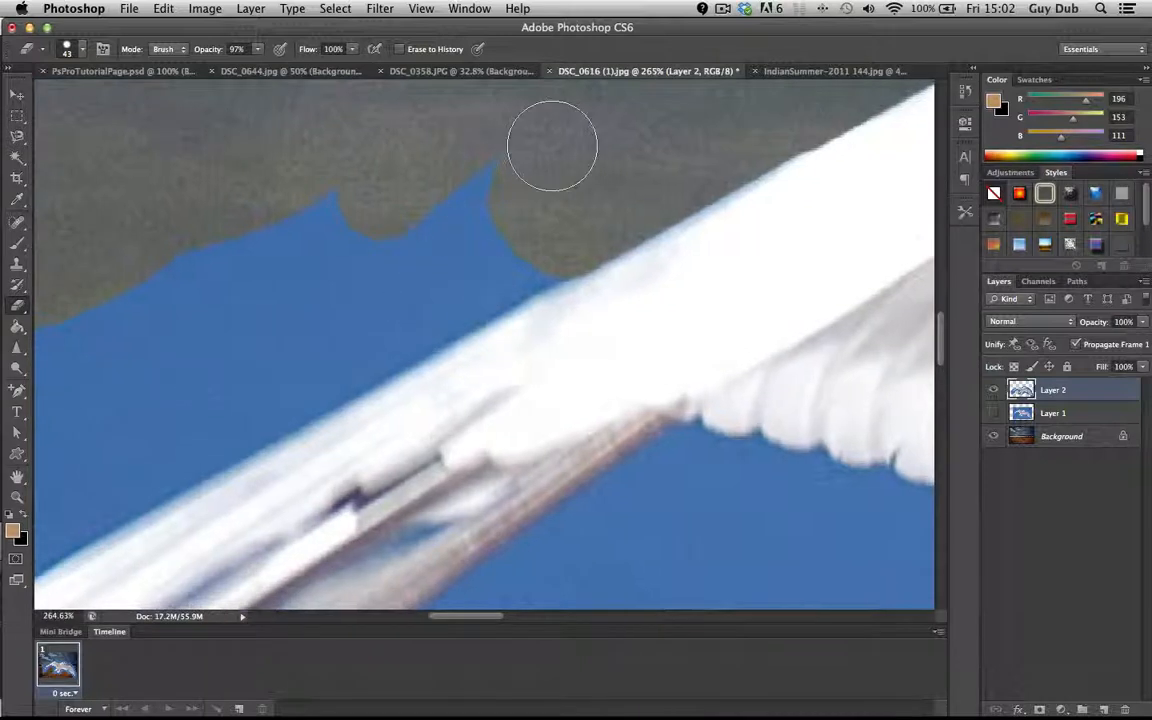
left_click_drag(537, 155, 390, 203)
left_click_drag(280, 292, 455, 233)
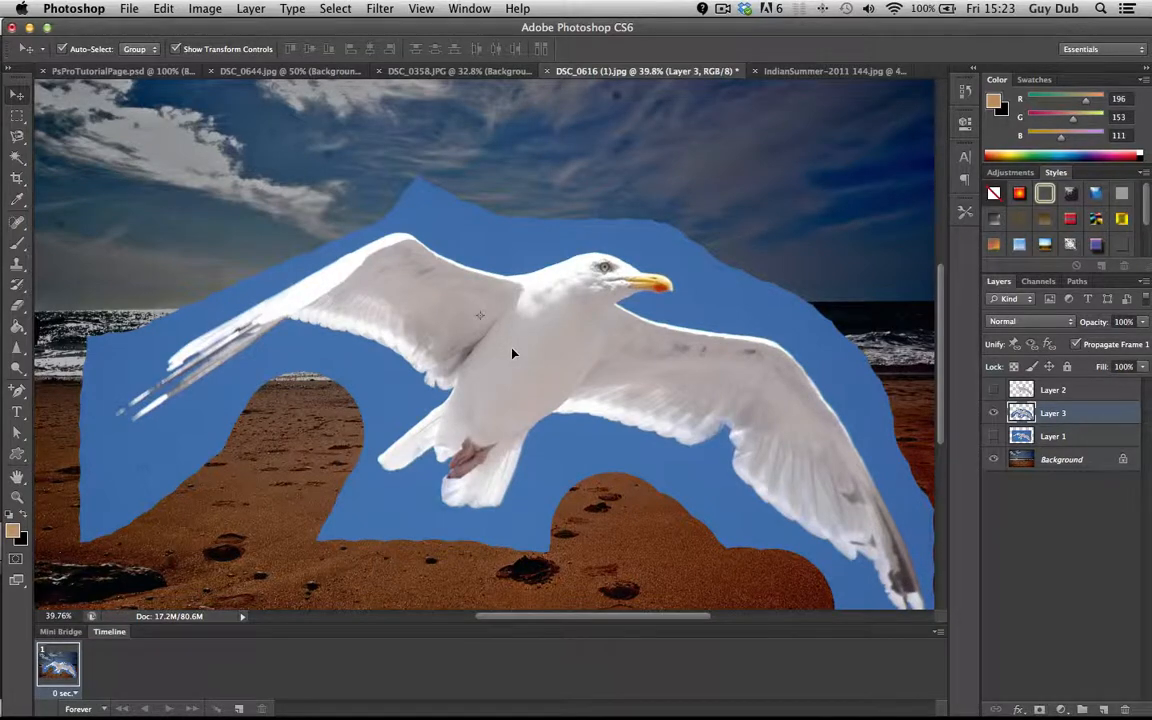
With the Background Eraser, remove the blue along the outer upper edge of the left-hand wing on Layer 3.
scroll(512, 353, "down", 3)
scroll(512, 353, "right", 1)
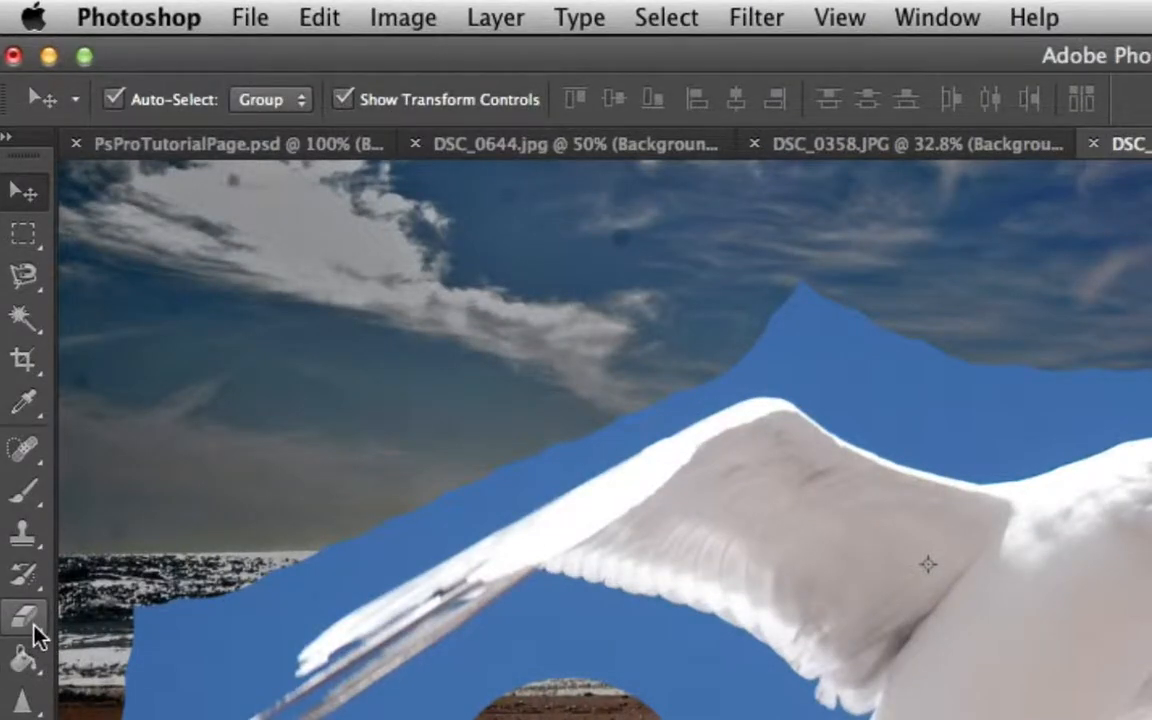
left_click(33, 630)
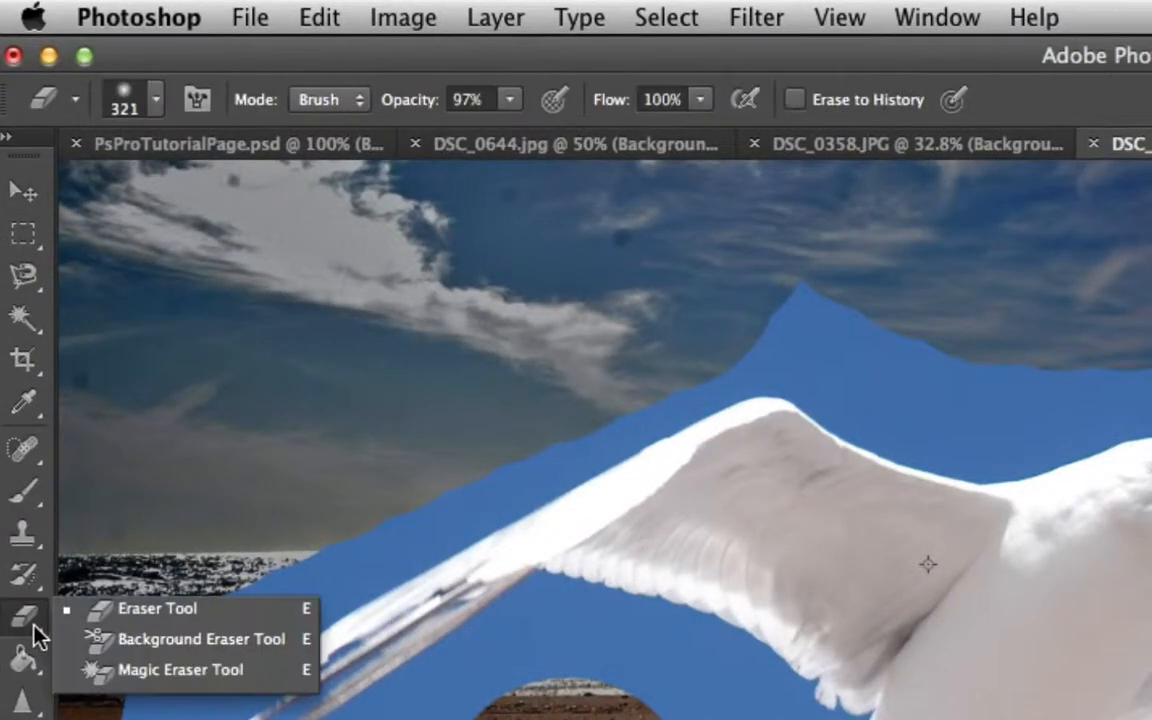
left_click(155, 645)
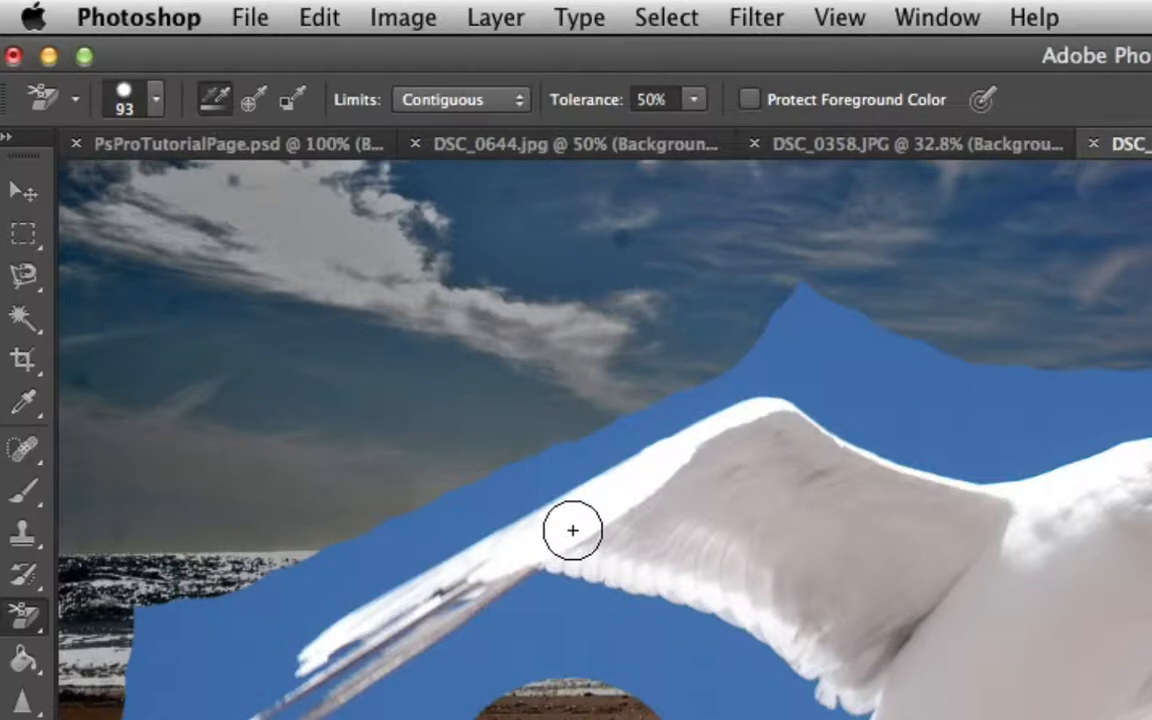
scroll(627, 503, "up", 2)
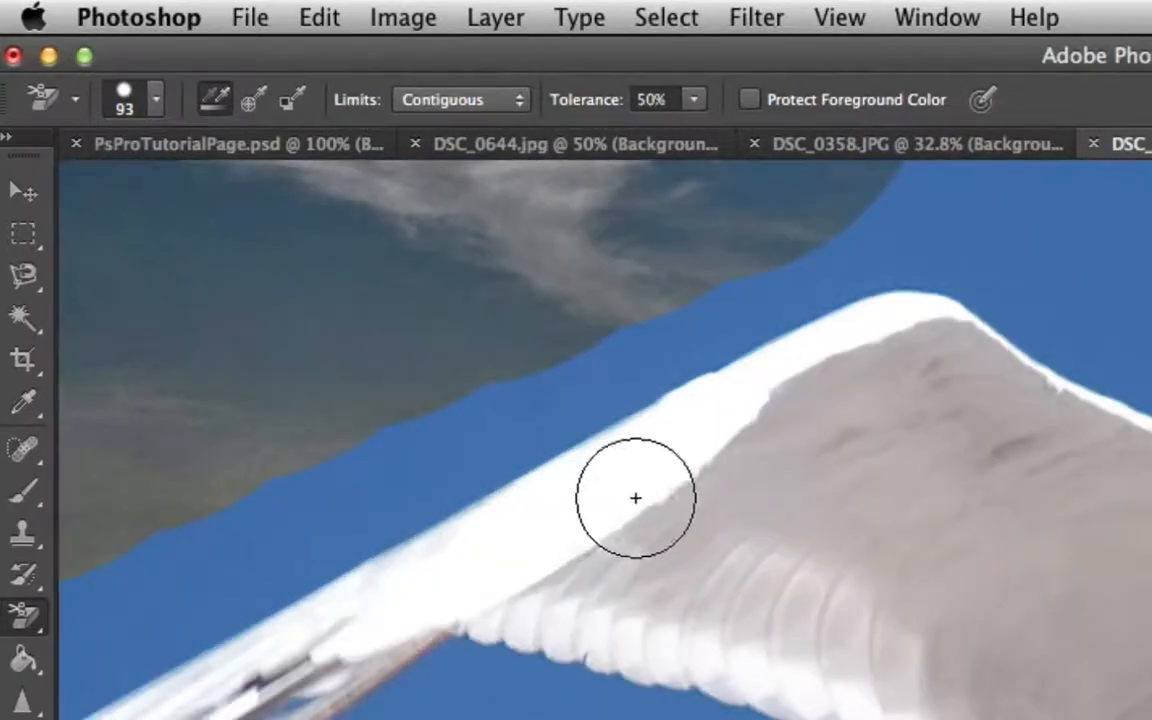
scroll(671, 460, "up", 3)
scroll(671, 460, "left", 3)
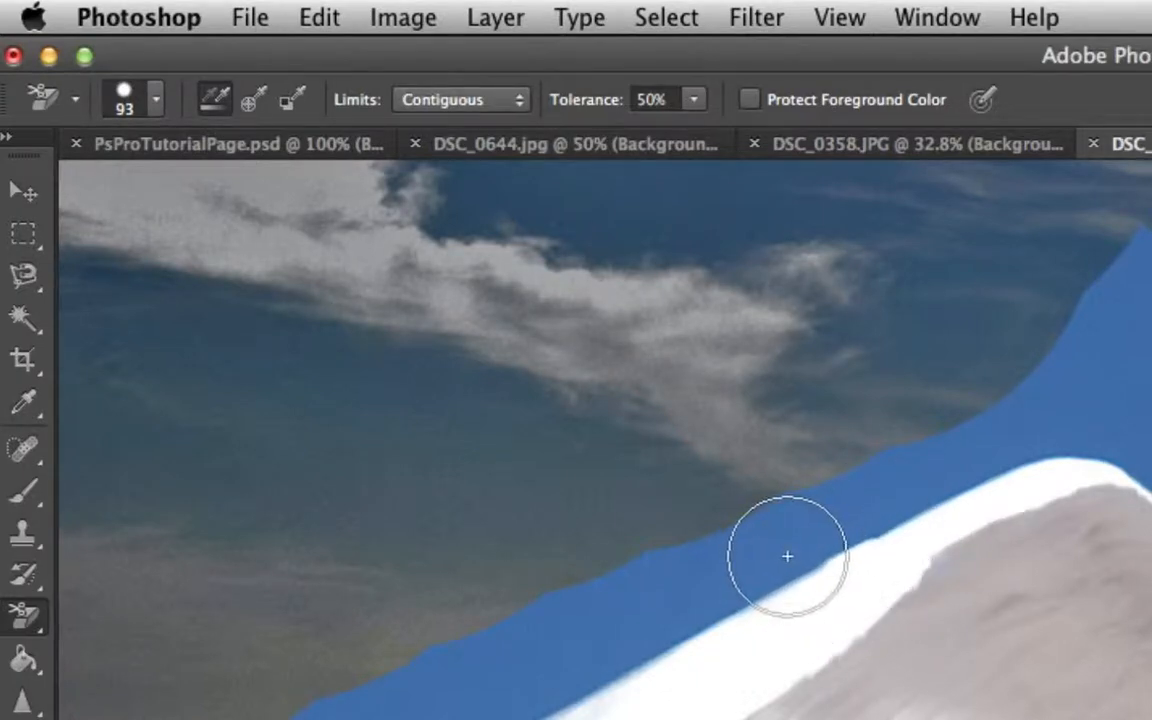
mouse_move(908, 496)
left_mouse_down()
mouse_move(947, 473)
mouse_move(582, 644)
mouse_move(535, 626)
mouse_move(485, 406)
mouse_move(509, 369)
mouse_move(480, 365)
mouse_move(668, 246)
mouse_move(690, 286)
mouse_move(668, 330)
mouse_move(322, 497)
mouse_move(228, 558)
left_mouse_up()
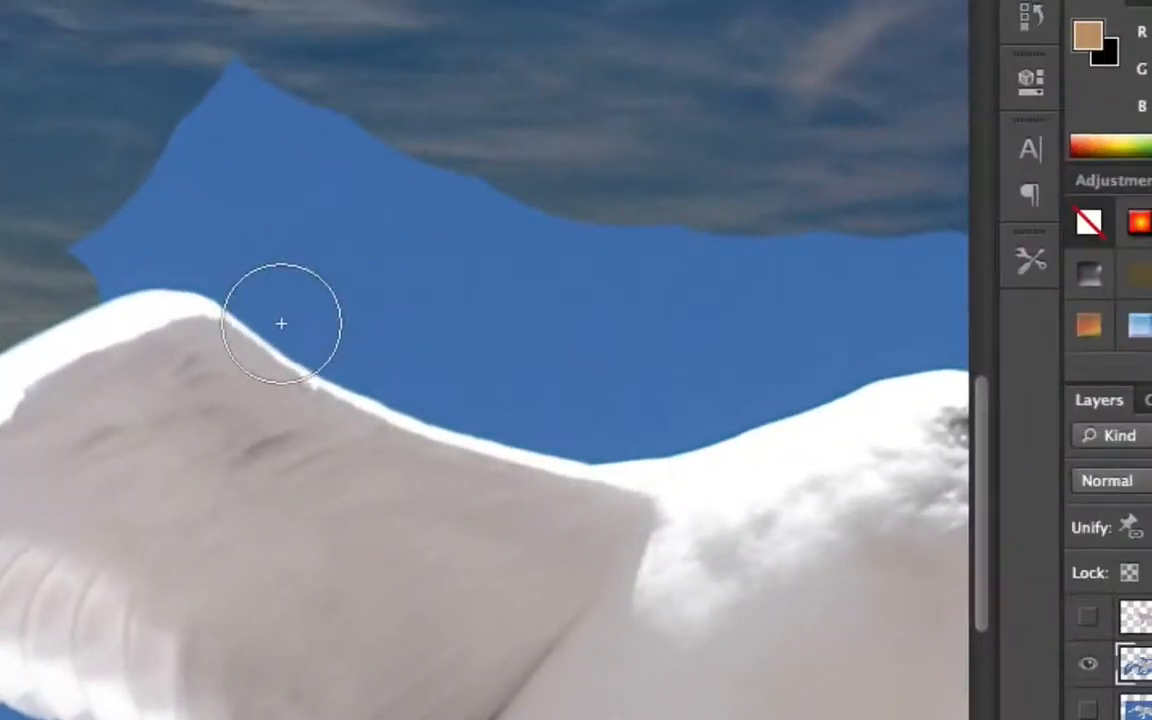
Background-erase the blue bordering the wing from its peak across to the seagull's neck.
mouse_move(281, 323)
left_mouse_down()
mouse_move(193, 267)
mouse_move(138, 268)
mouse_move(93, 285)
left_mouse_up()
mouse_move(499, 406)
left_mouse_down()
mouse_move(499, 419)
mouse_move(414, 399)
mouse_move(342, 358)
left_mouse_up()
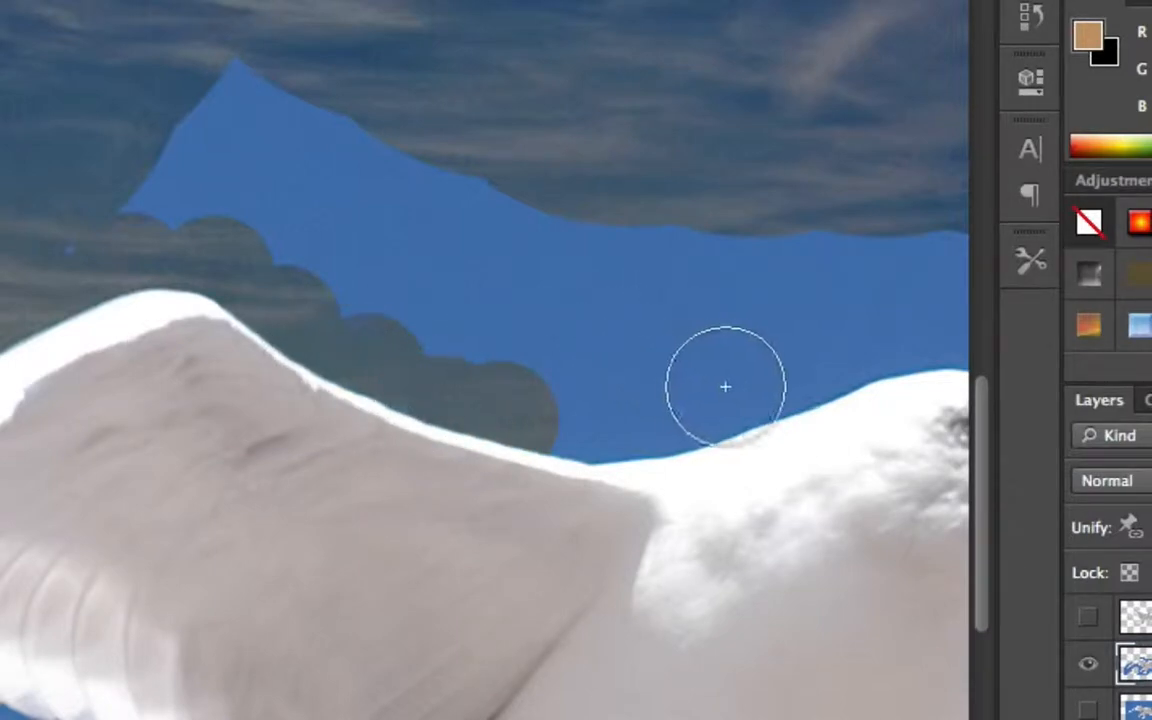
left_click(754, 397)
mouse_move(701, 405)
left_mouse_down()
mouse_move(527, 434)
mouse_move(612, 439)
mouse_move(530, 435)
mouse_move(573, 440)
left_mouse_up()
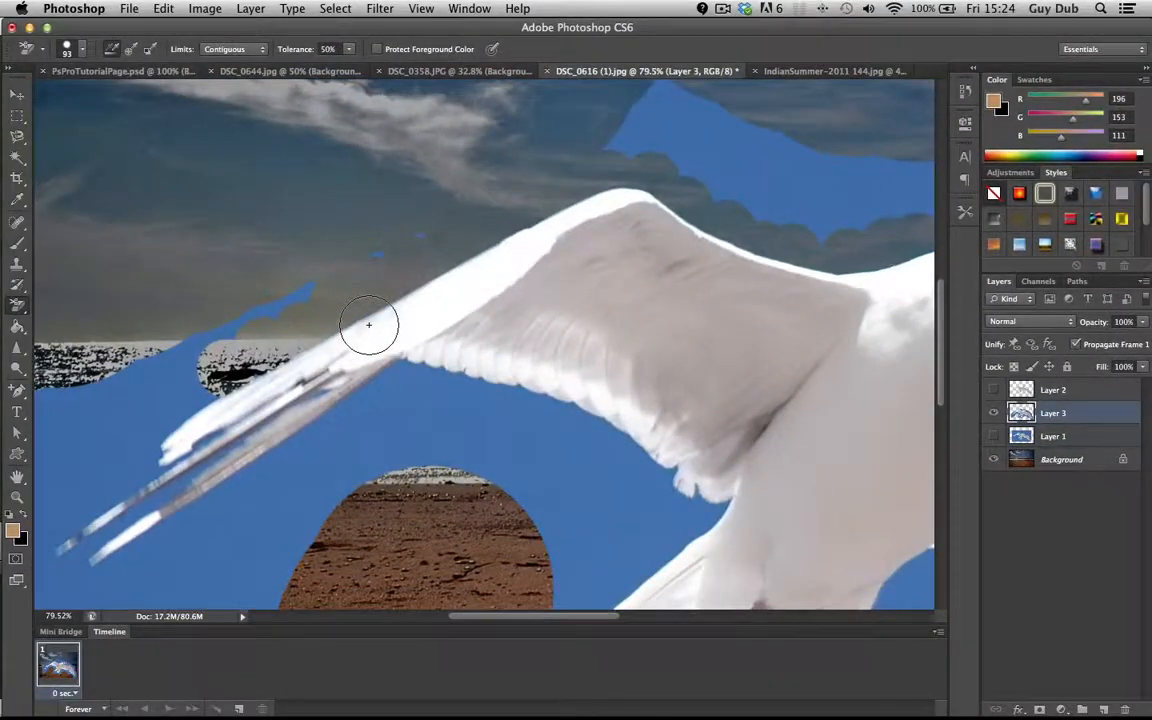
Background-erase the blue beside the left-hand wingtip and beneath the wing's trailing feathers down to the tail.
mouse_move(215, 393)
left_mouse_down()
mouse_move(185, 388)
mouse_move(166, 420)
left_mouse_up()
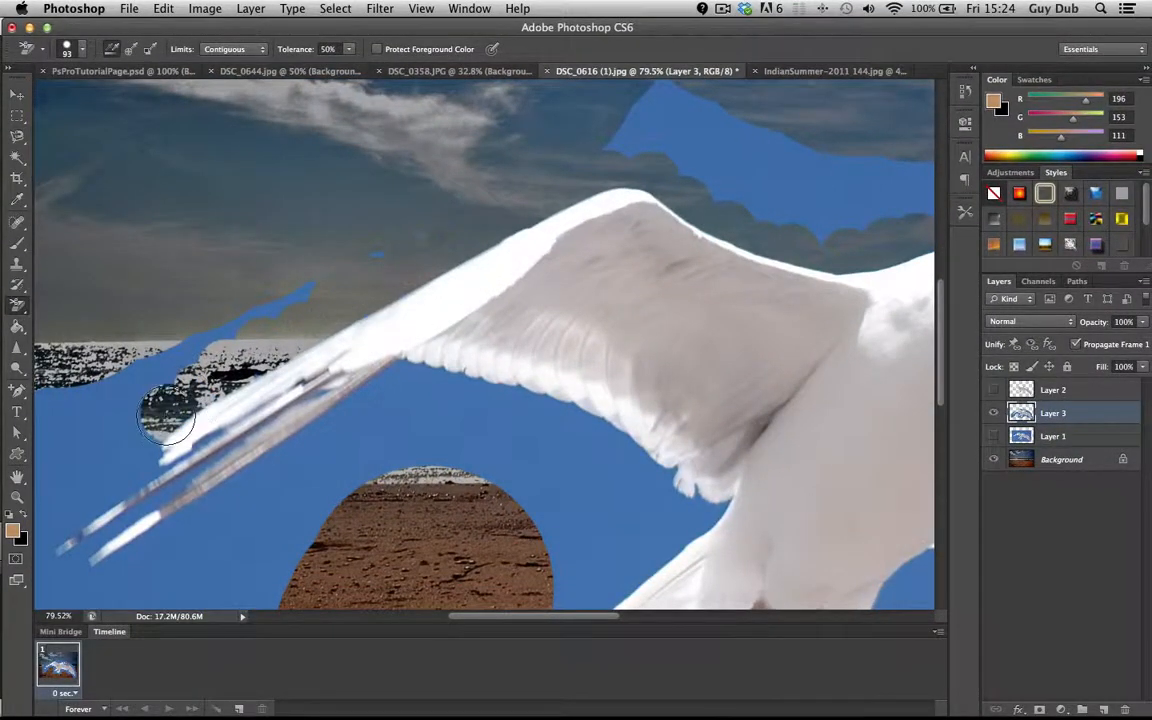
left_click(470, 394)
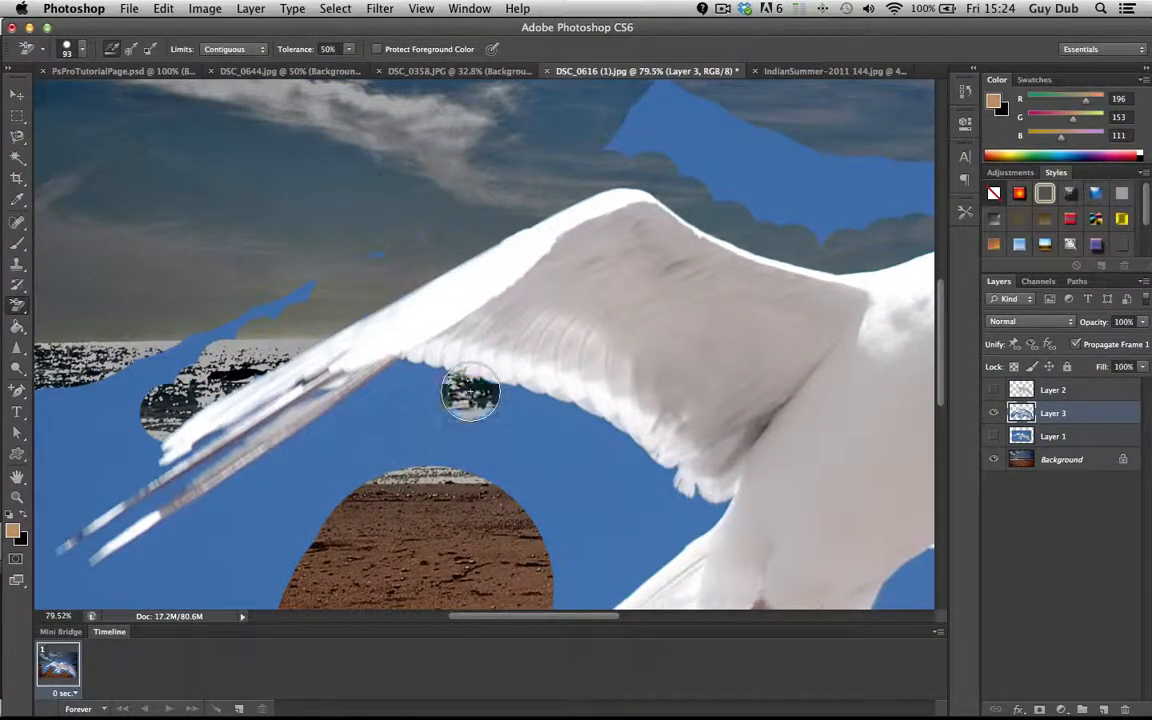
mouse_move(472, 395)
left_mouse_down()
mouse_move(630, 447)
mouse_move(673, 499)
mouse_move(699, 504)
mouse_move(608, 577)
left_mouse_up()
Background-erase the blue from beneath the right-hand wing joint down the right side of the tail to its lower edge.
scroll(657, 524, "down", 4)
scroll(657, 524, "right", 5)
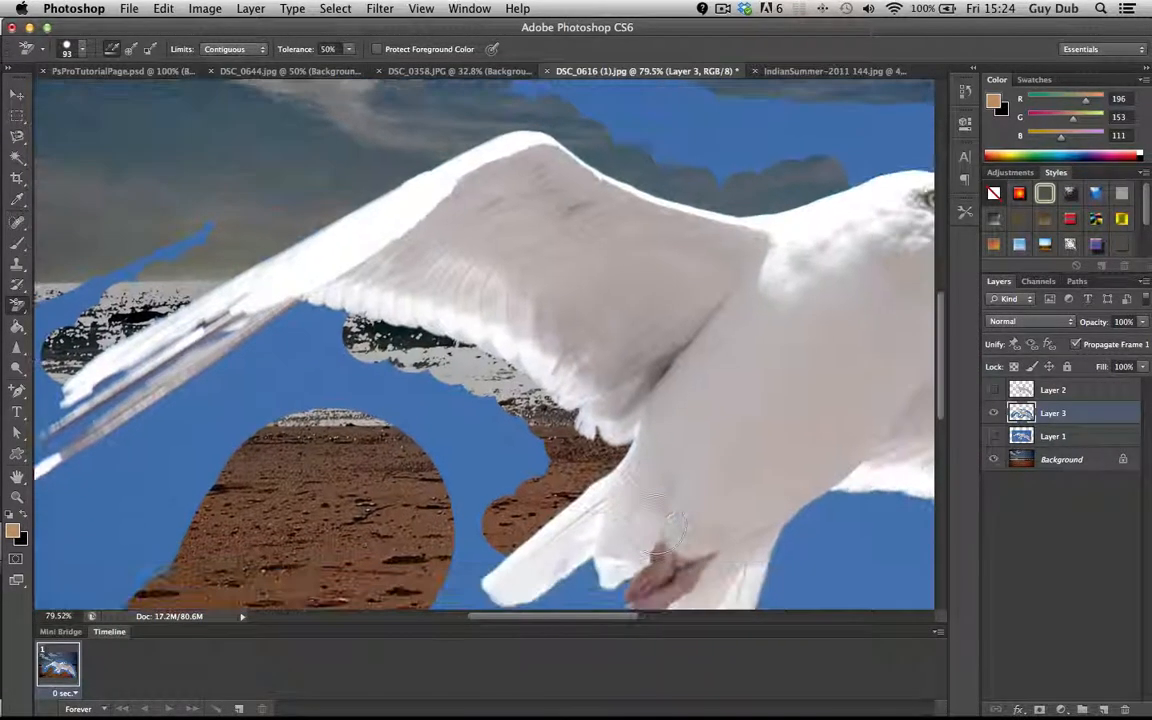
scroll(657, 524, "down", 2)
scroll(657, 524, "right", 2)
mouse_move(650, 405)
left_mouse_down()
mouse_move(677, 385)
mouse_move(636, 445)
mouse_move(598, 548)
mouse_move(536, 567)
left_mouse_up()
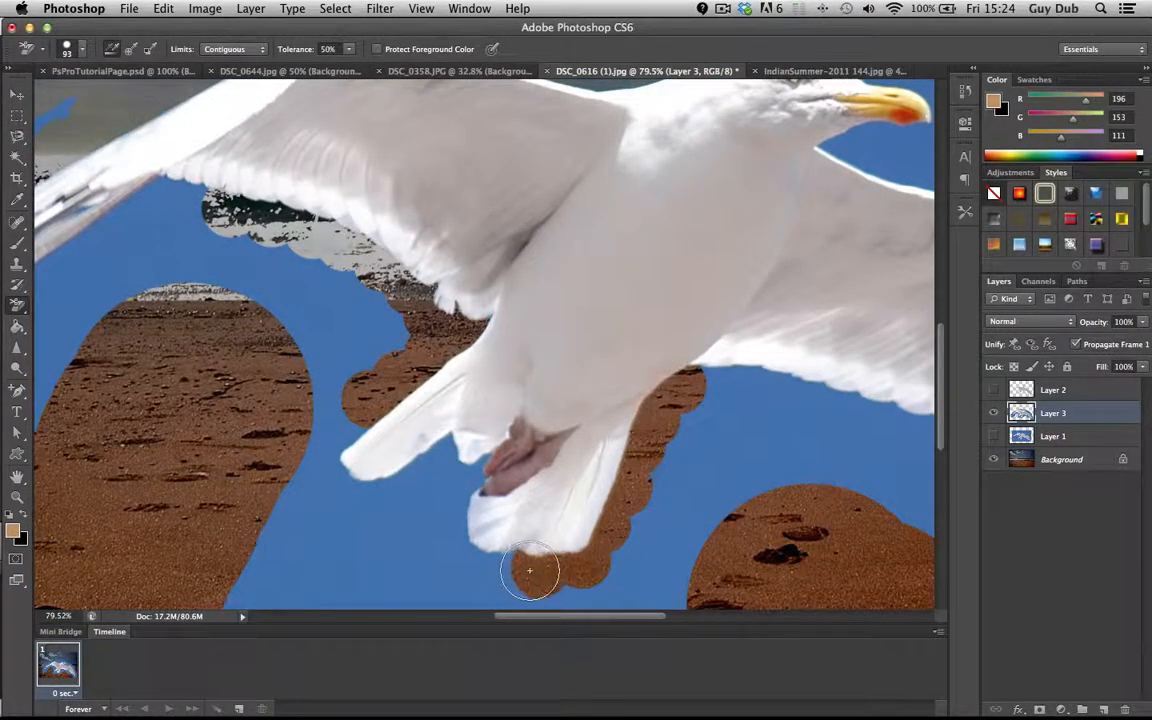
left_click(449, 566)
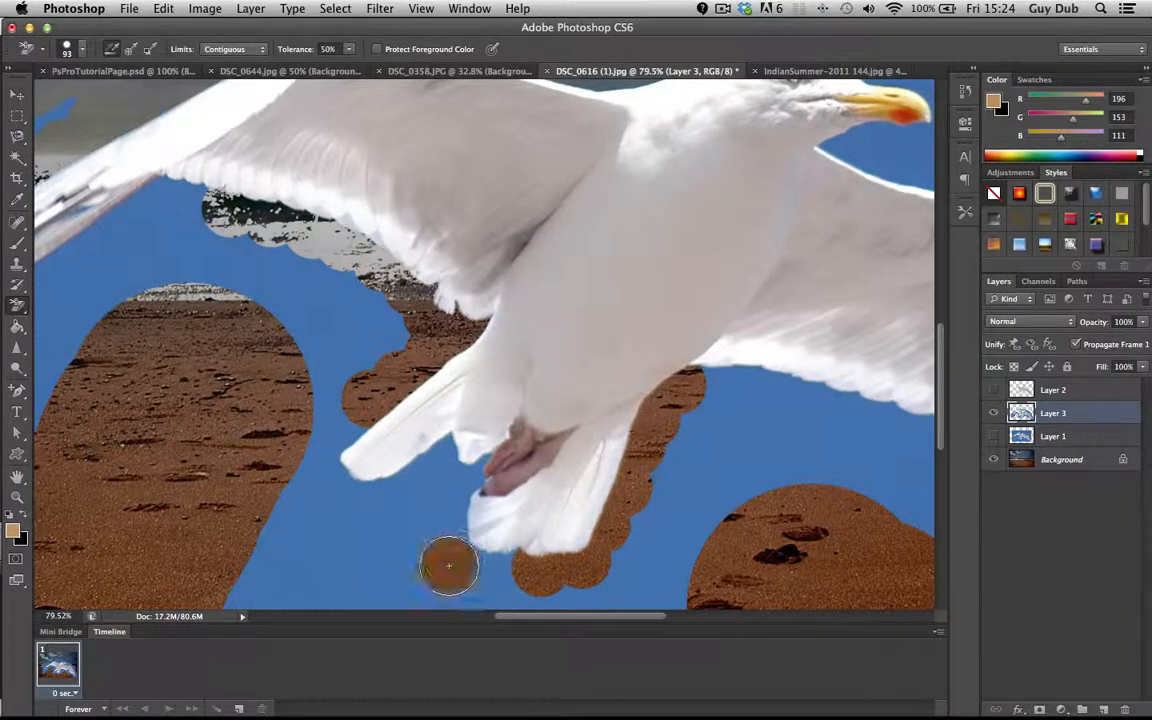
left_click(484, 528)
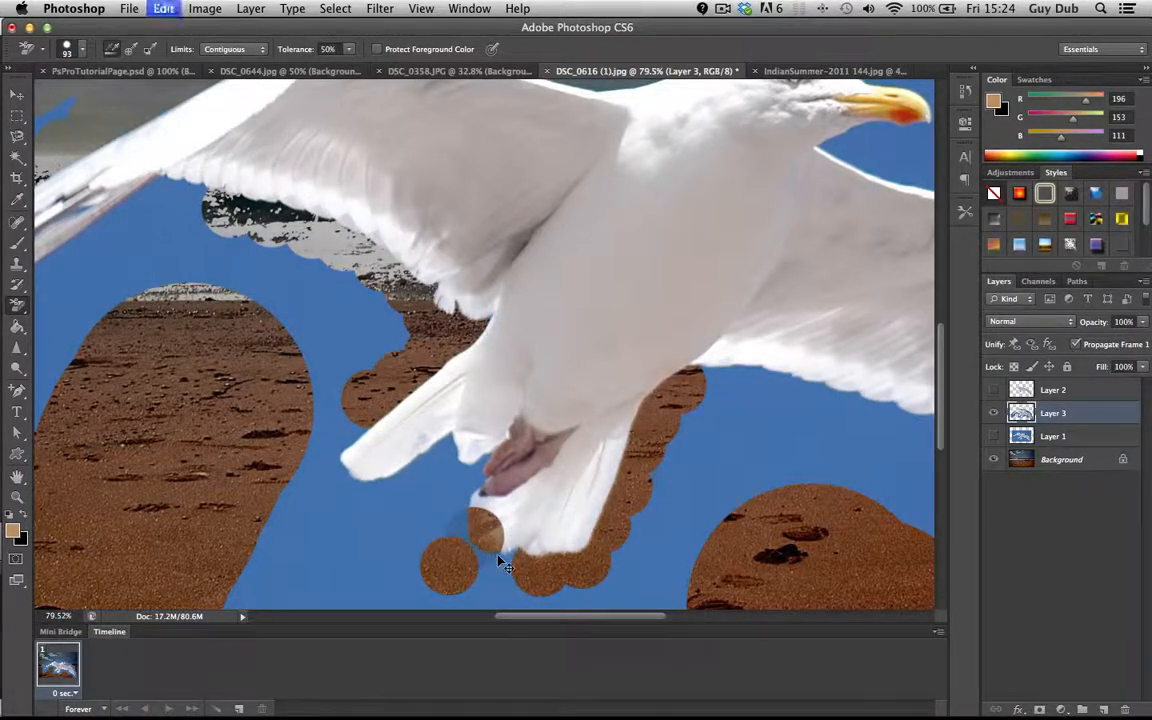
key("super+alt+z")
key("super+alt+z")
Background-erase the blue along the tail's lower edge and up its left side to the feet.
mouse_move(513, 568)
left_mouse_down()
mouse_move(476, 566)
mouse_move(453, 548)
mouse_move(458, 497)
left_mouse_up()
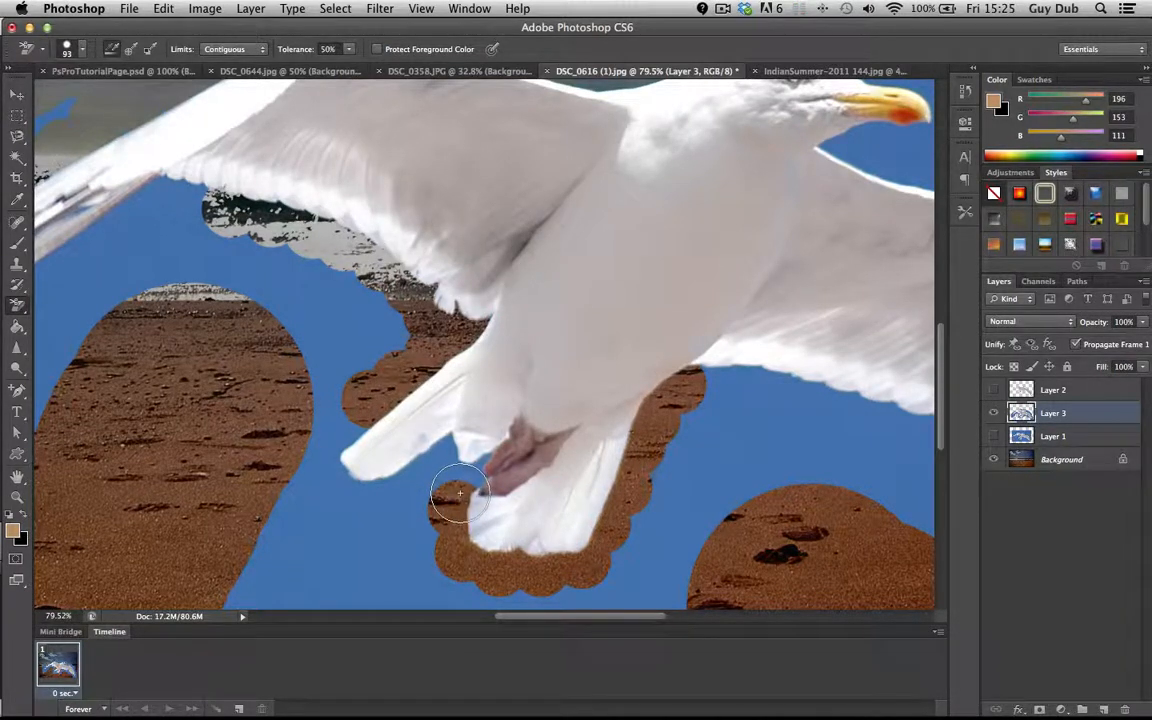
Background-erase the blue from the feet around the tip of the left-hand tail feather and up its outer side.
mouse_move(417, 455)
left_mouse_down()
mouse_move(419, 470)
mouse_move(380, 488)
mouse_move(342, 477)
mouse_move(412, 482)
left_mouse_up()
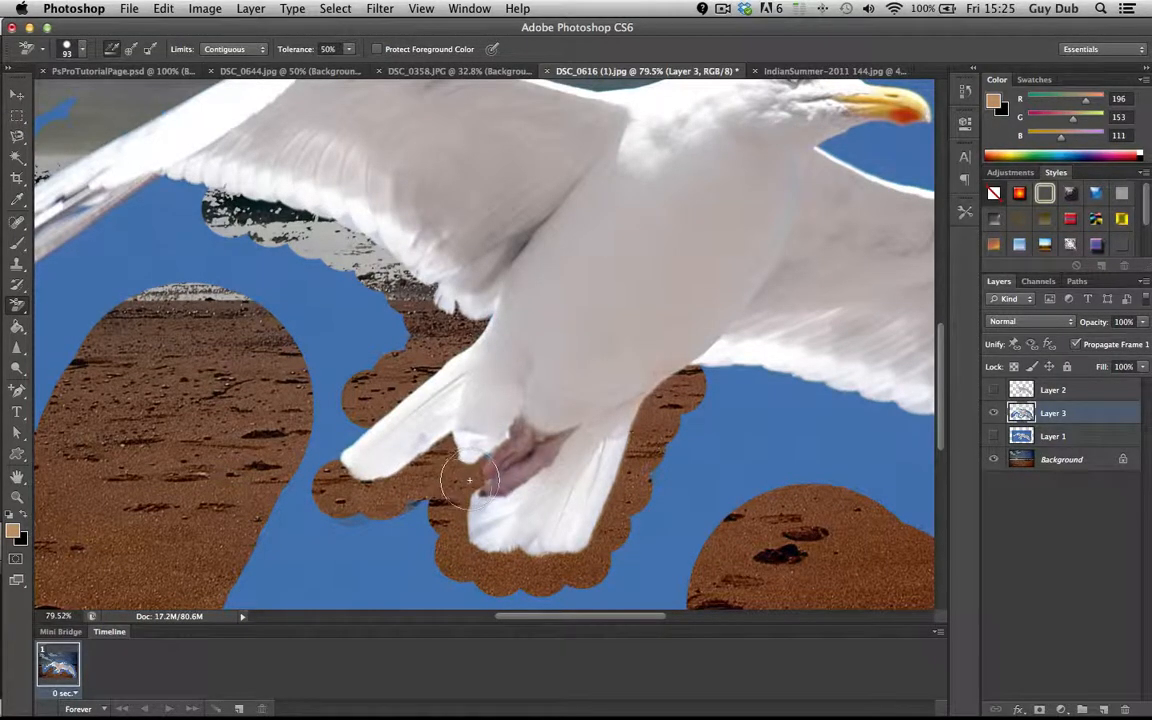
left_click(420, 510)
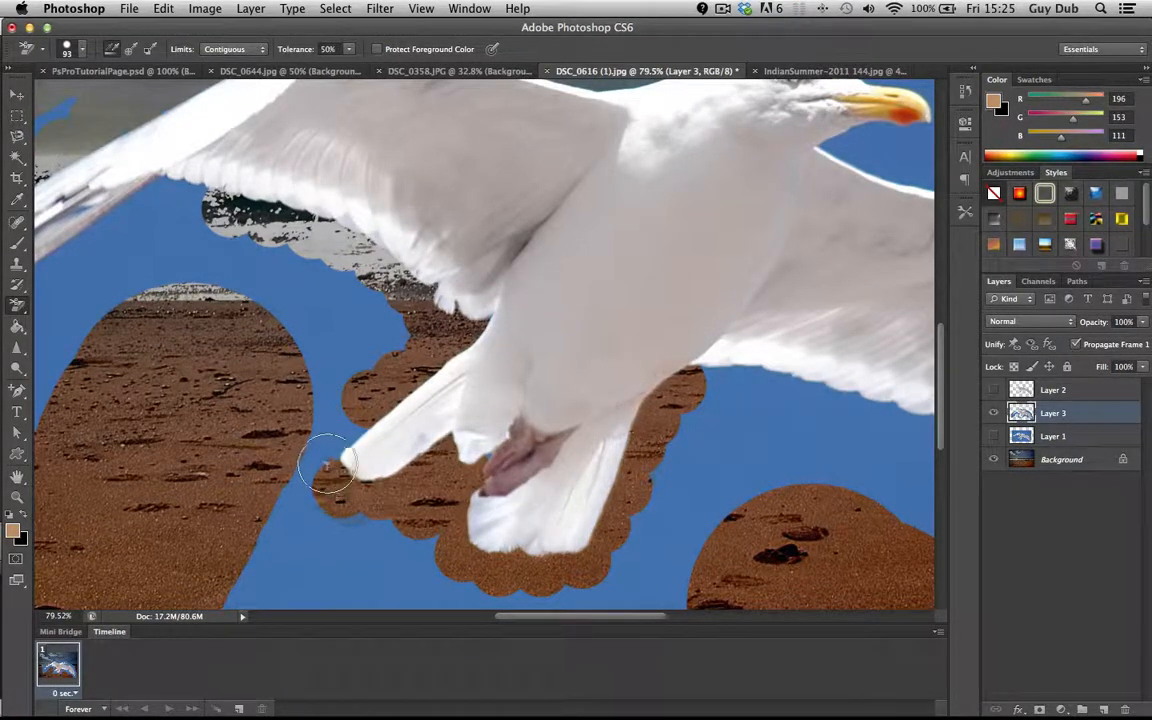
mouse_move(328, 465)
left_mouse_down()
mouse_move(300, 420)
mouse_move(315, 385)
mouse_move(410, 325)
left_mouse_up()
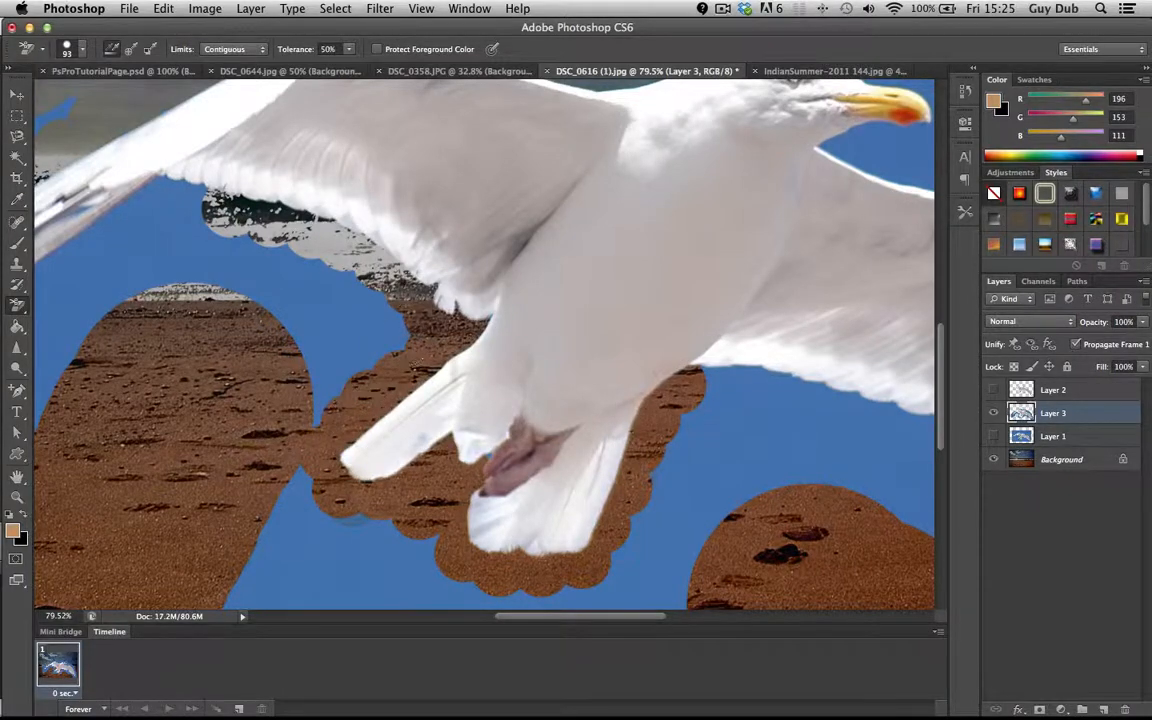
Background-erase the blue along the right-hand wing's trailing edge from the body to just before the mid-wing notch.
scroll(508, 374, "right", 10)
scroll(508, 374, "down", 3)
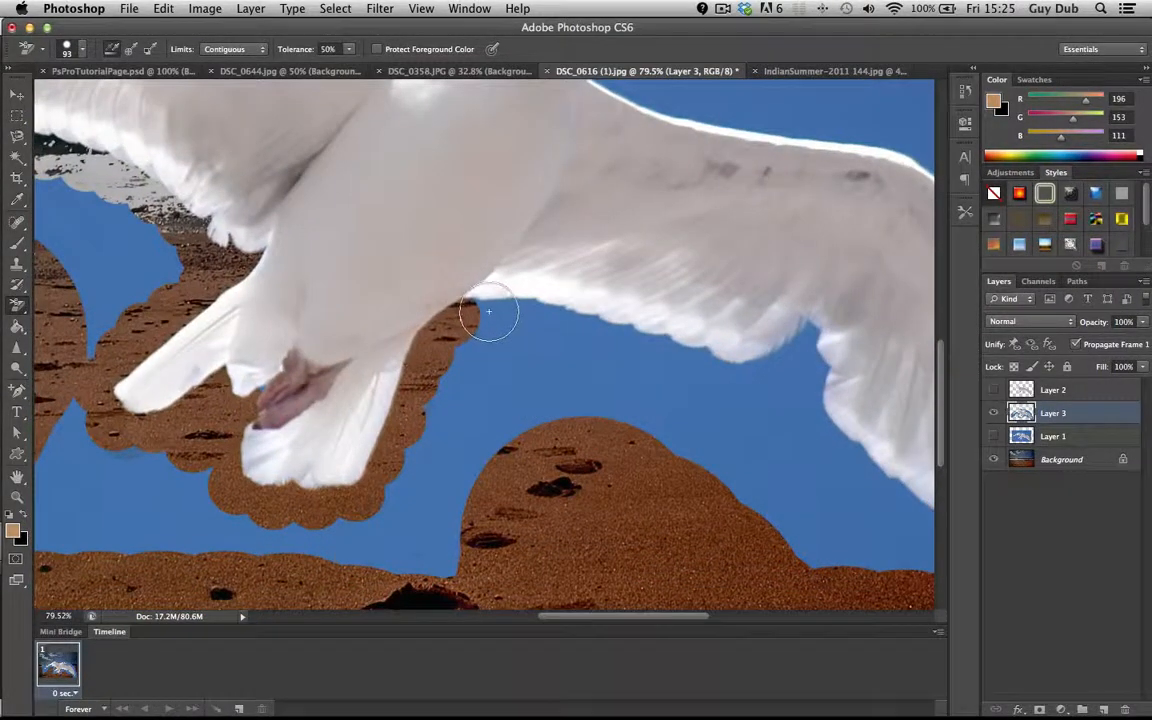
left_click_drag(489, 312, 747, 374)
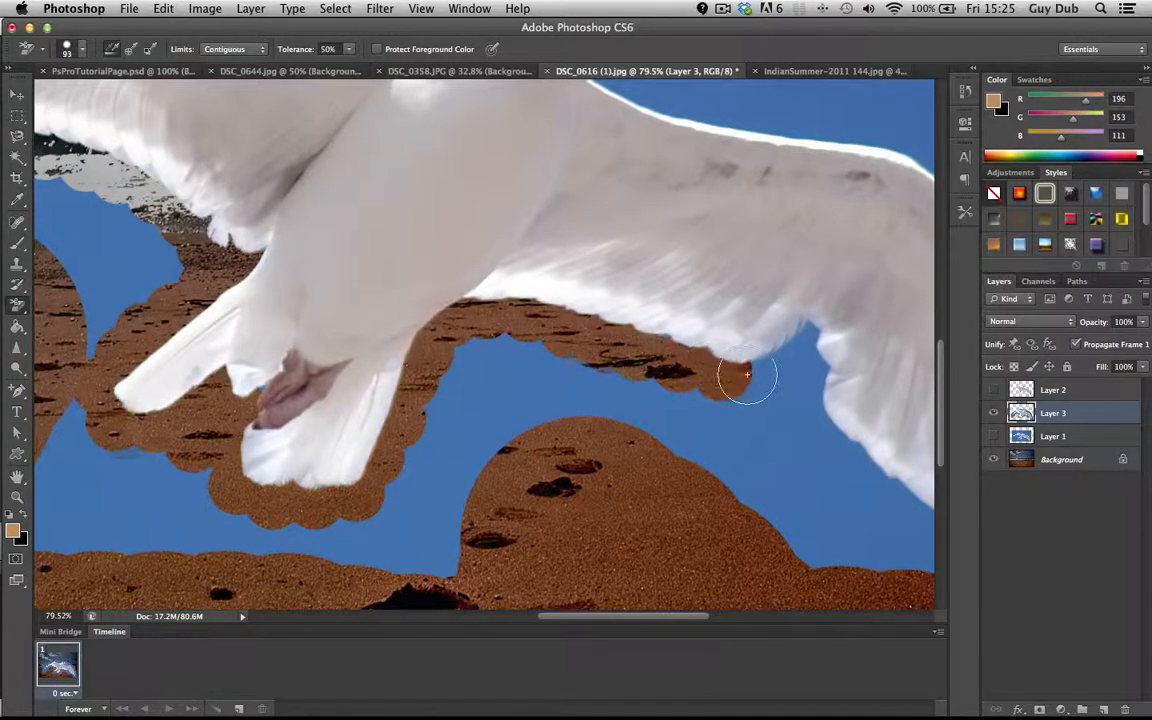
Set the Background Eraser size to 161 px and erase the blue from the right-hand wing's notch down its outer trailing edge.
left_click(81, 53)
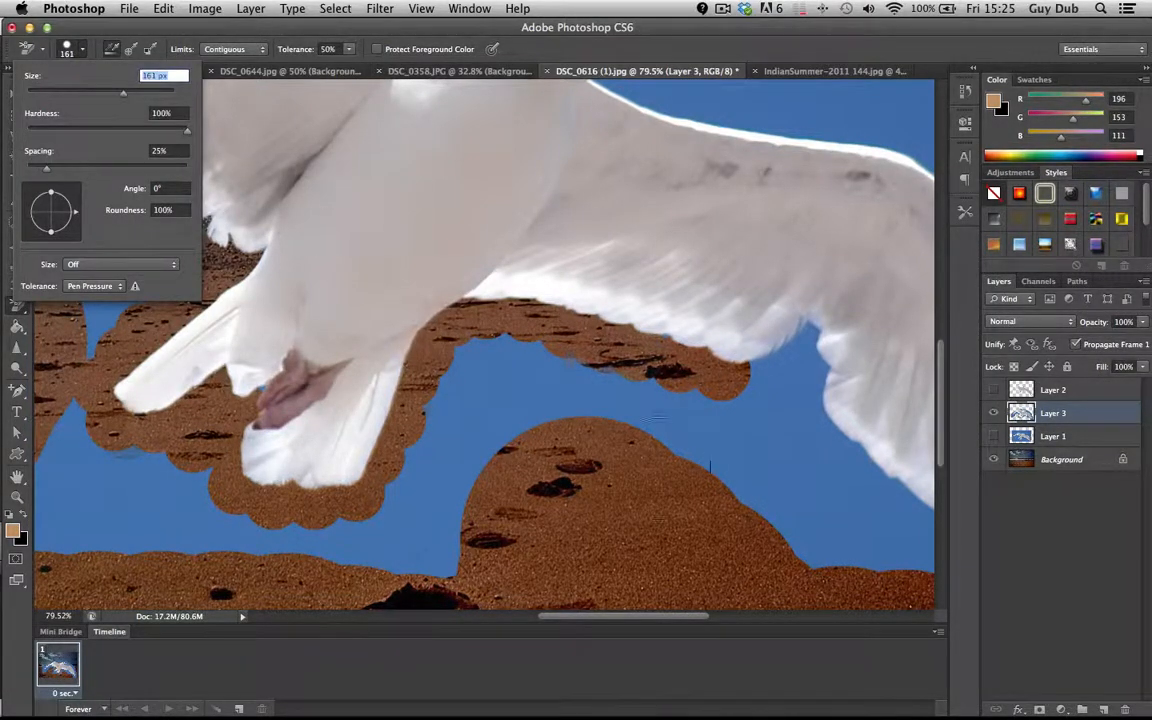
mouse_move(733, 411)
left_mouse_down()
mouse_move(795, 363)
mouse_move(802, 436)
mouse_move(848, 478)
left_mouse_up()
scroll(848, 478, "right", 2)
scroll(848, 478, "down", 1)
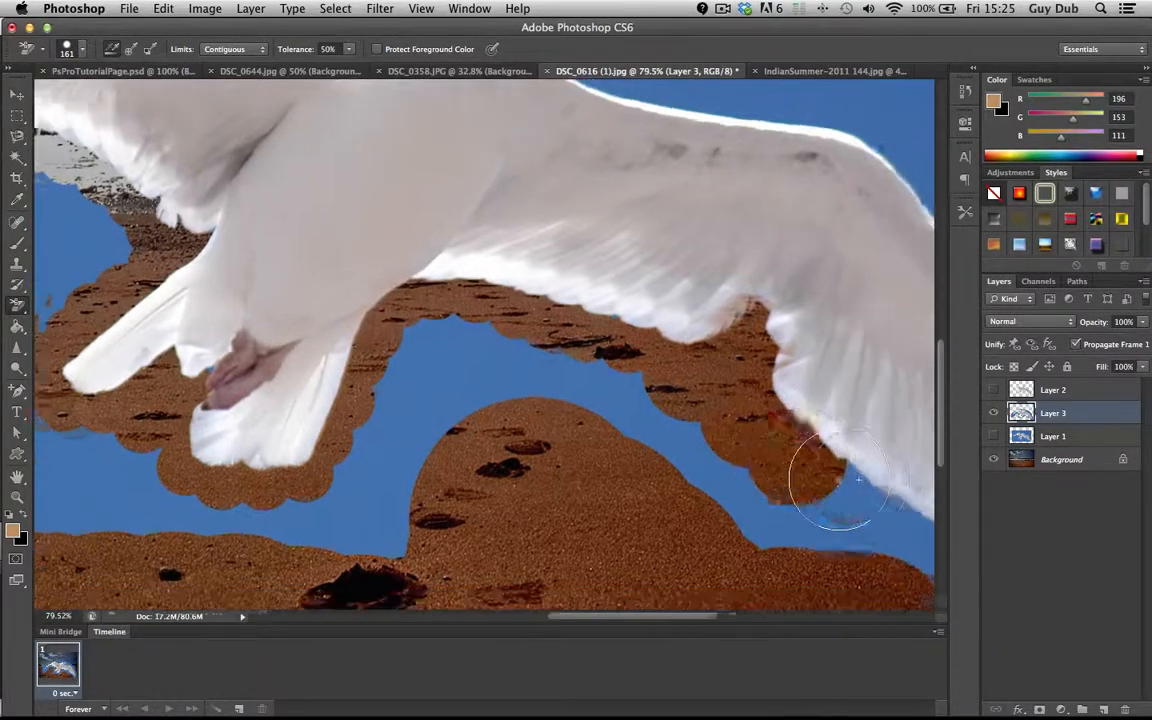
scroll(848, 478, "right", 3)
scroll(848, 478, "down", 1)
mouse_move(766, 489)
left_mouse_down()
mouse_move(662, 415)
mouse_move(580, 382)
mouse_move(705, 440)
left_mouse_up()
Background-erase the blue below the right-hand wingtip feathers and up the lower part of the wing's outer edge.
scroll(866, 532, "down", 3)
scroll(866, 532, "right", 3)
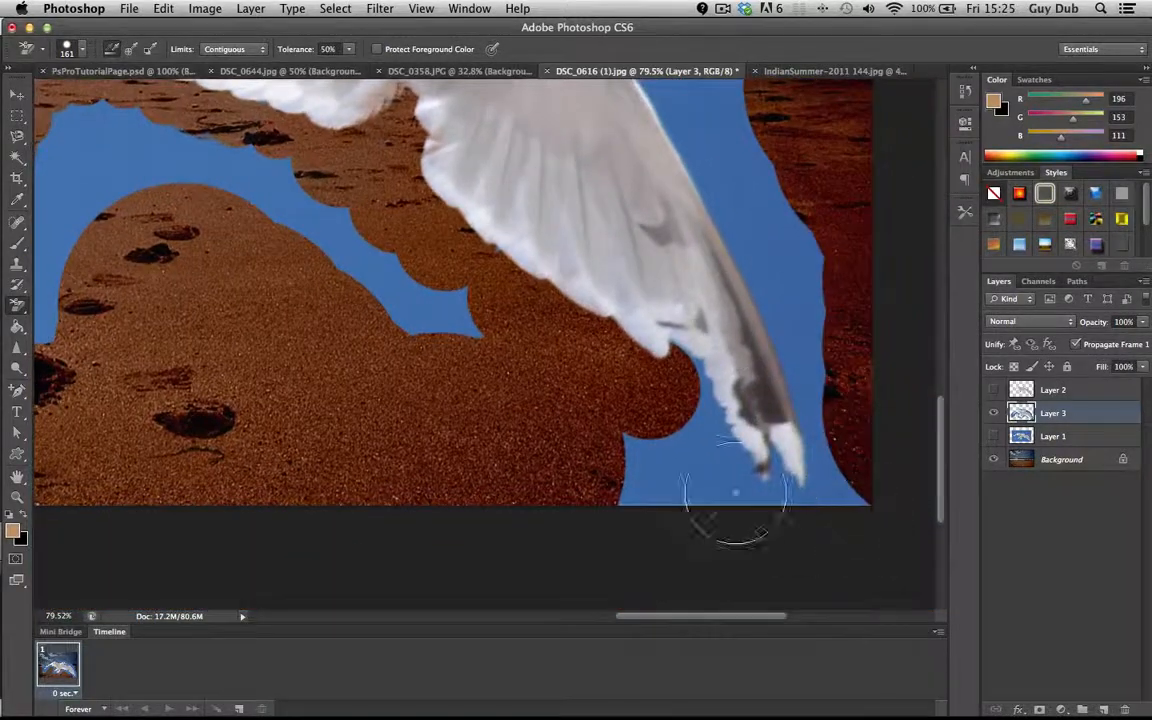
left_click(681, 458)
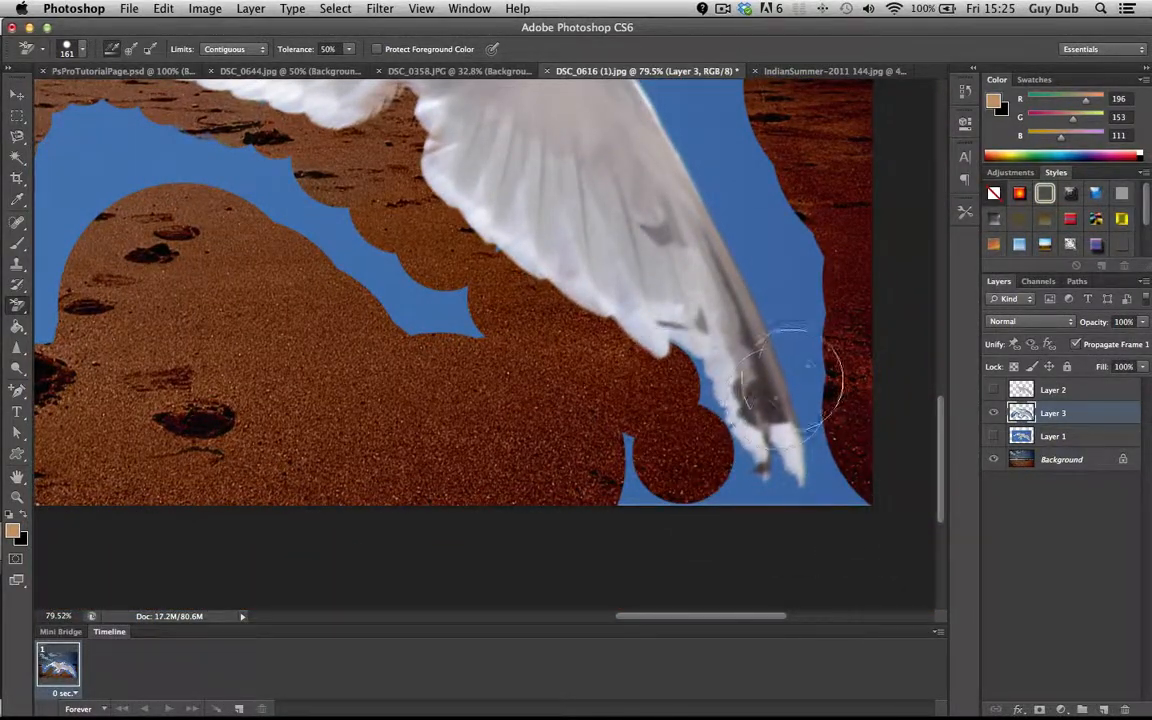
mouse_move(792, 380)
left_mouse_down()
mouse_move(776, 287)
mouse_move(721, 206)
mouse_move(694, 137)
left_mouse_up()
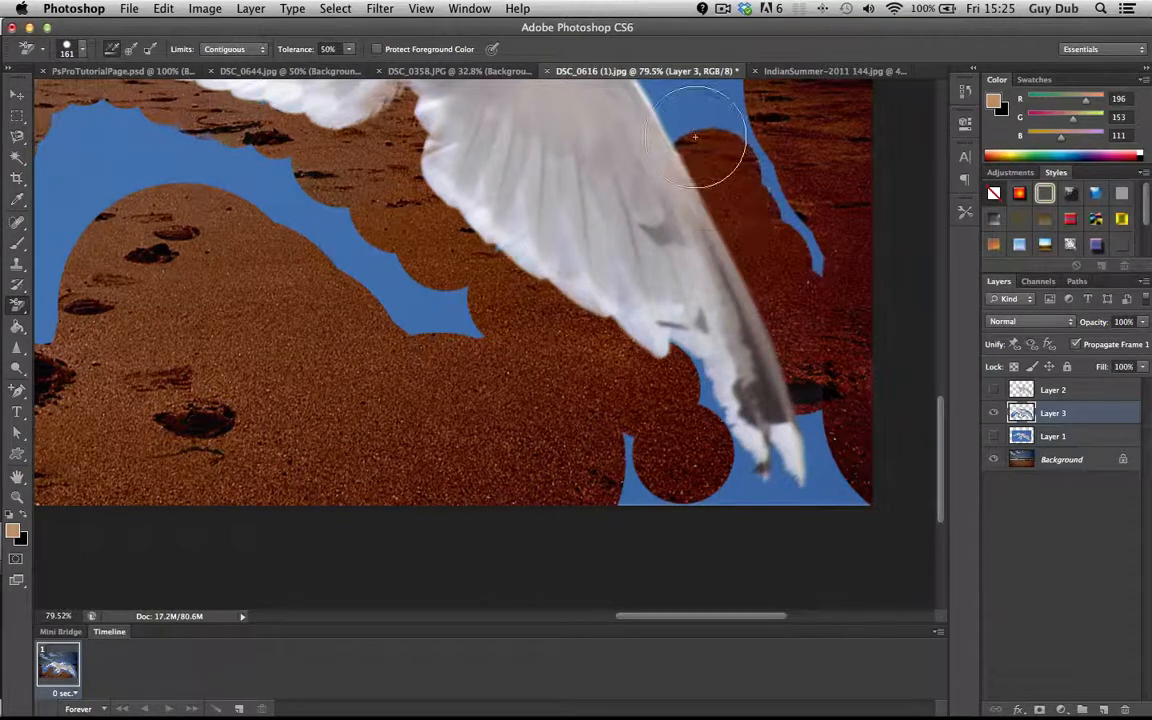
Background-erase the blue along the right-hand wing's leading edge, around its bend and across towards the neck.
scroll(830, 309, "up", 5)
scroll(830, 309, "left", 2)
left_click(746, 303)
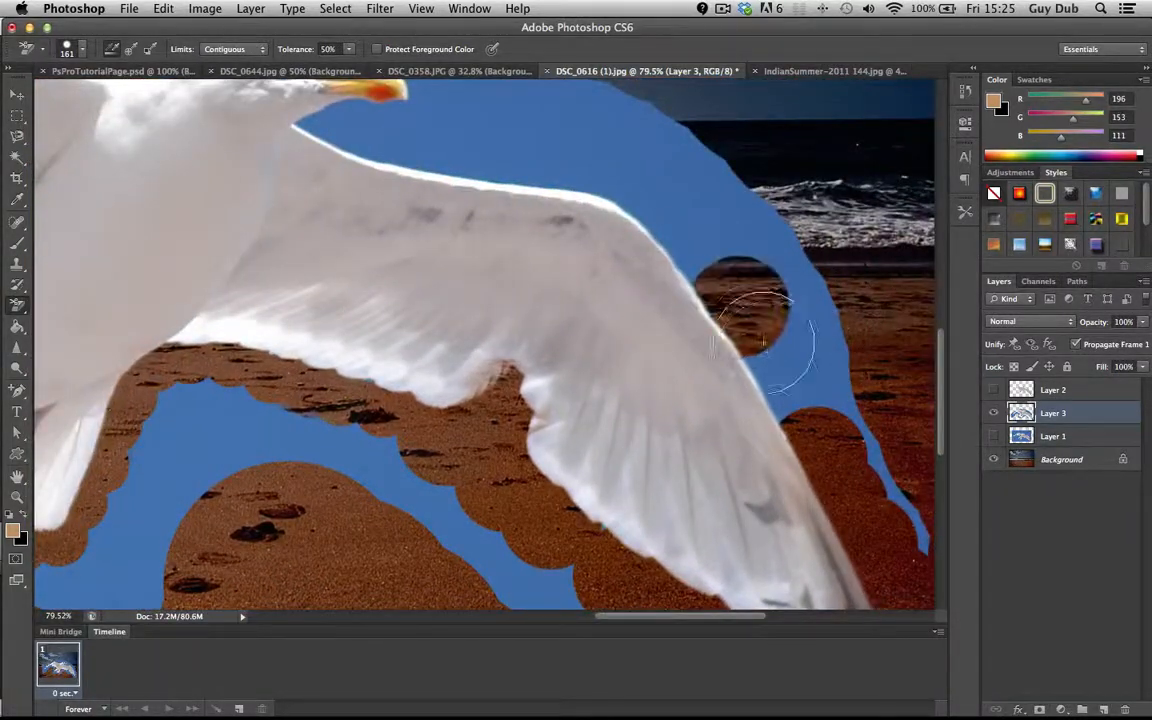
left_click(600, 162)
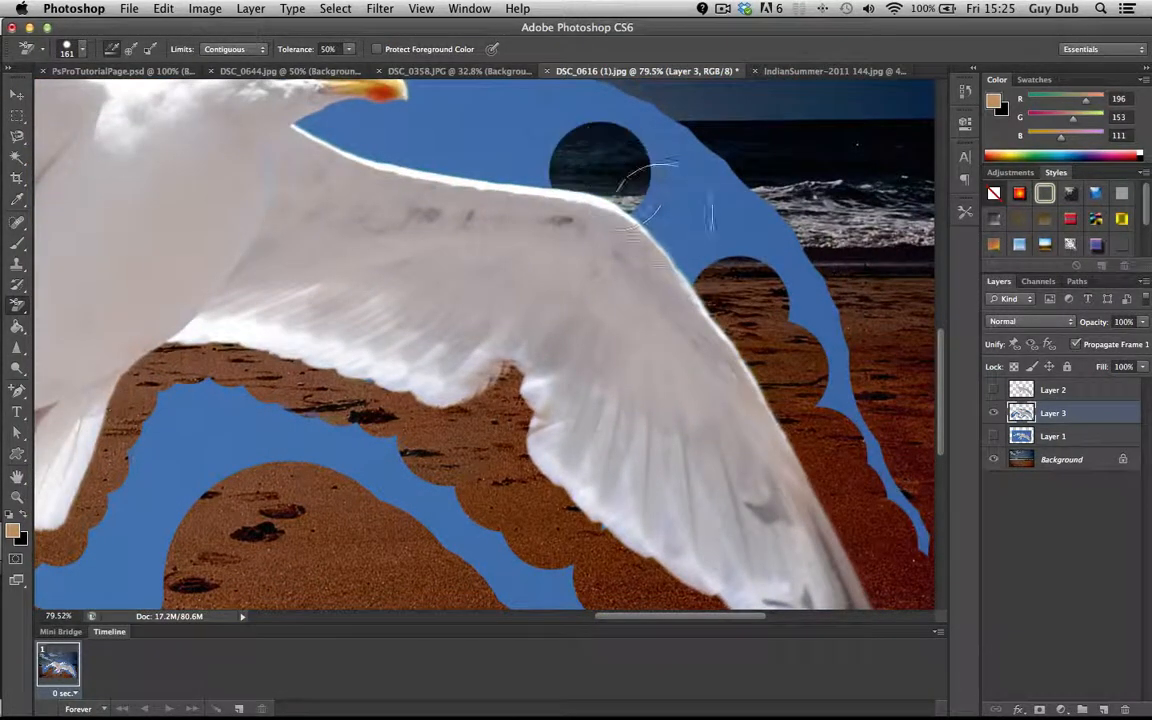
left_click(663, 213)
left_click(705, 250)
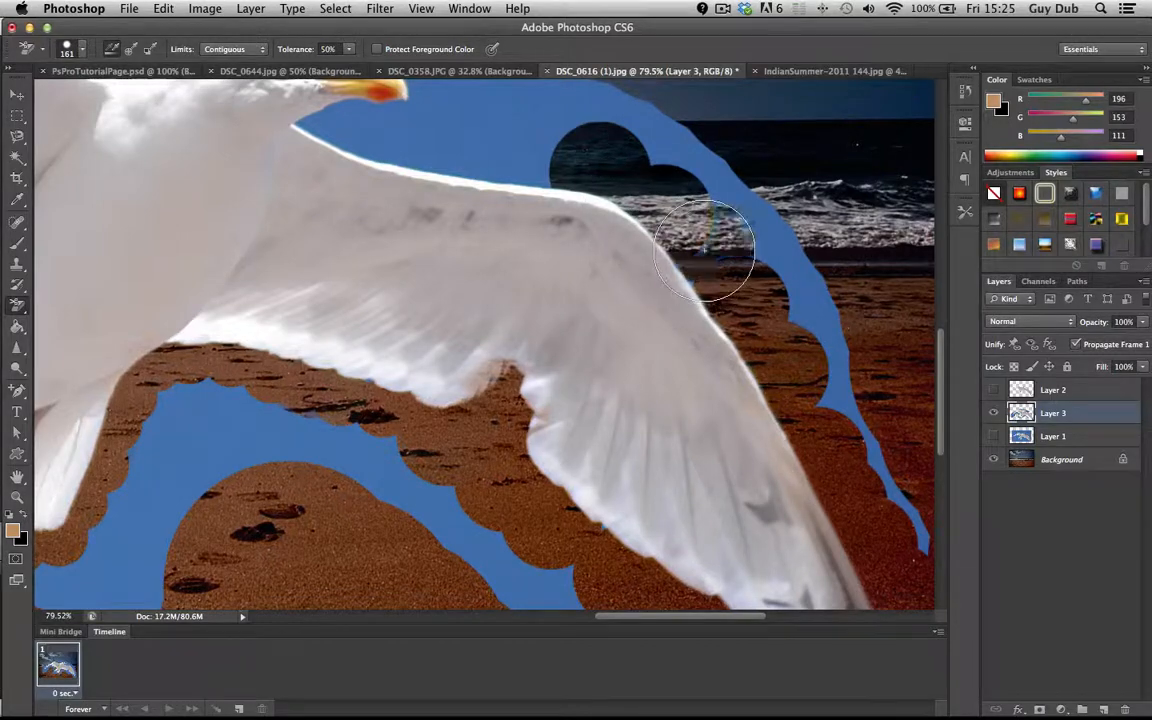
left_click(437, 156)
left_click(519, 160)
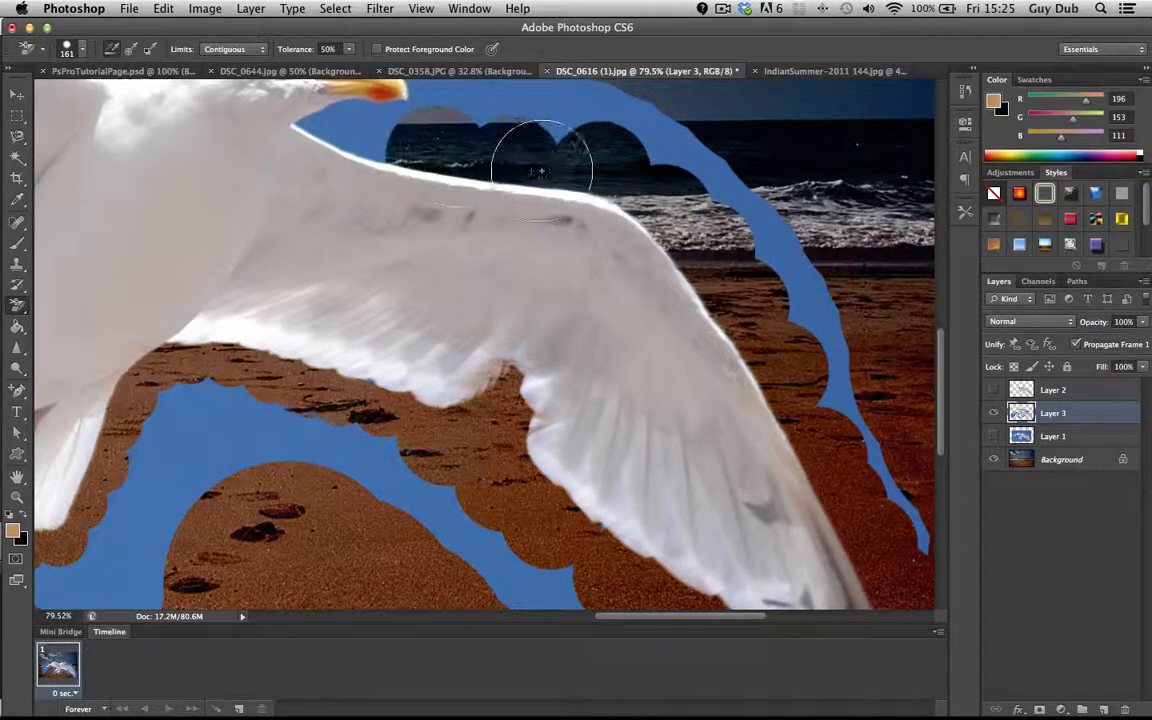
Background-erase the blue around the seagull's beak, under its chin and over the top of its head.
scroll(568, 171, "left", 4)
scroll(568, 171, "up", 2)
scroll(566, 171, "up", 2)
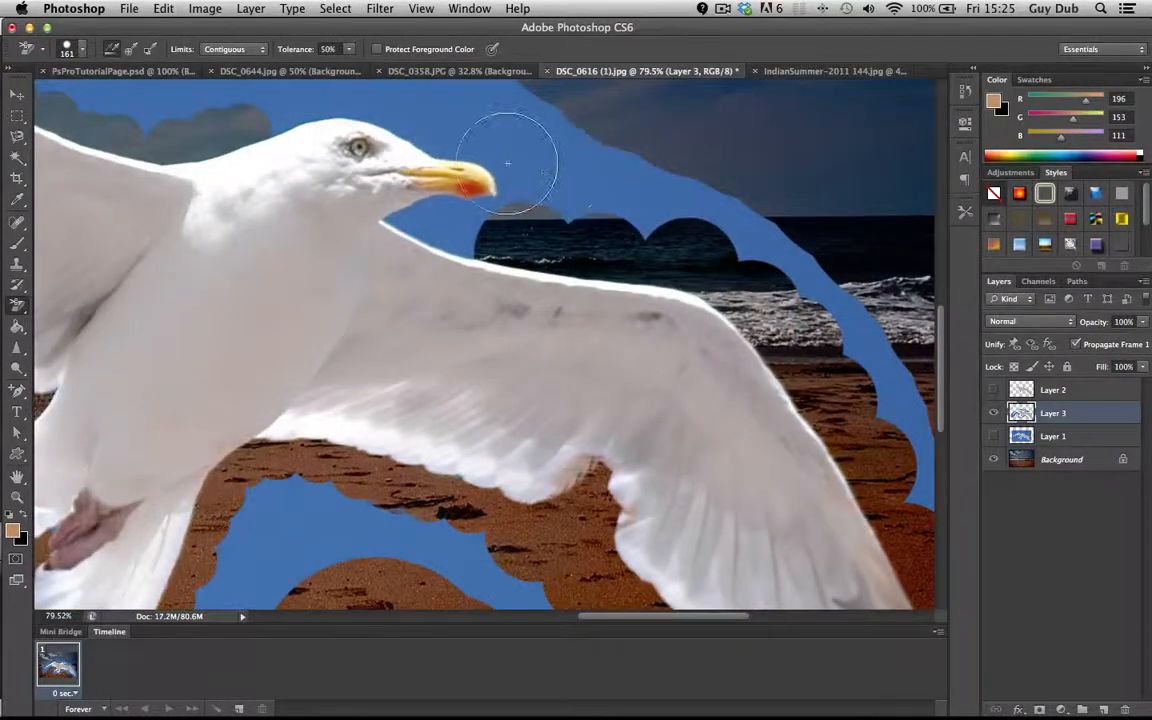
left_click(496, 160)
left_click(465, 210)
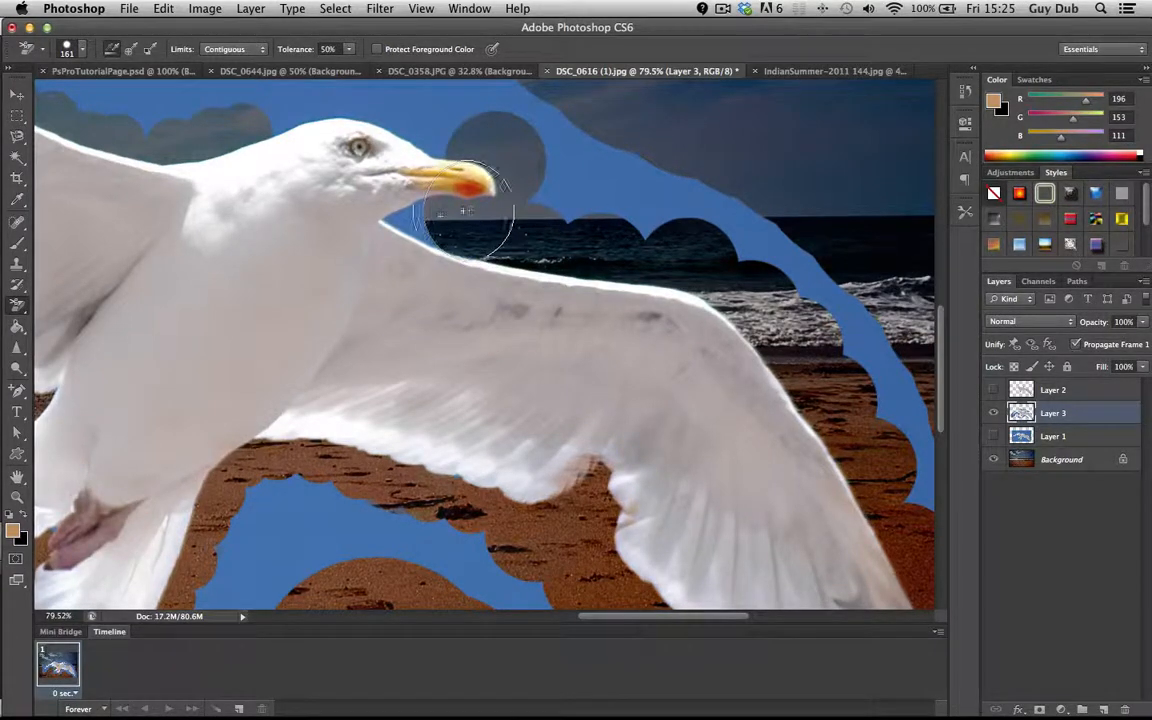
left_click(407, 217)
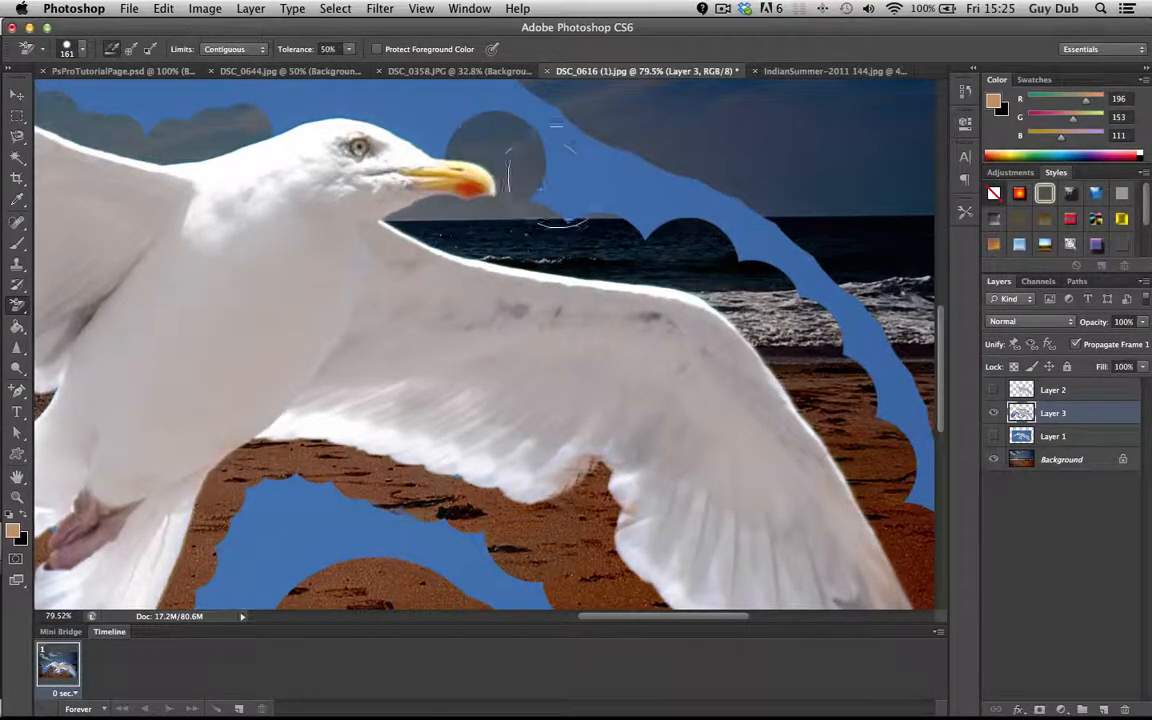
left_click(417, 128)
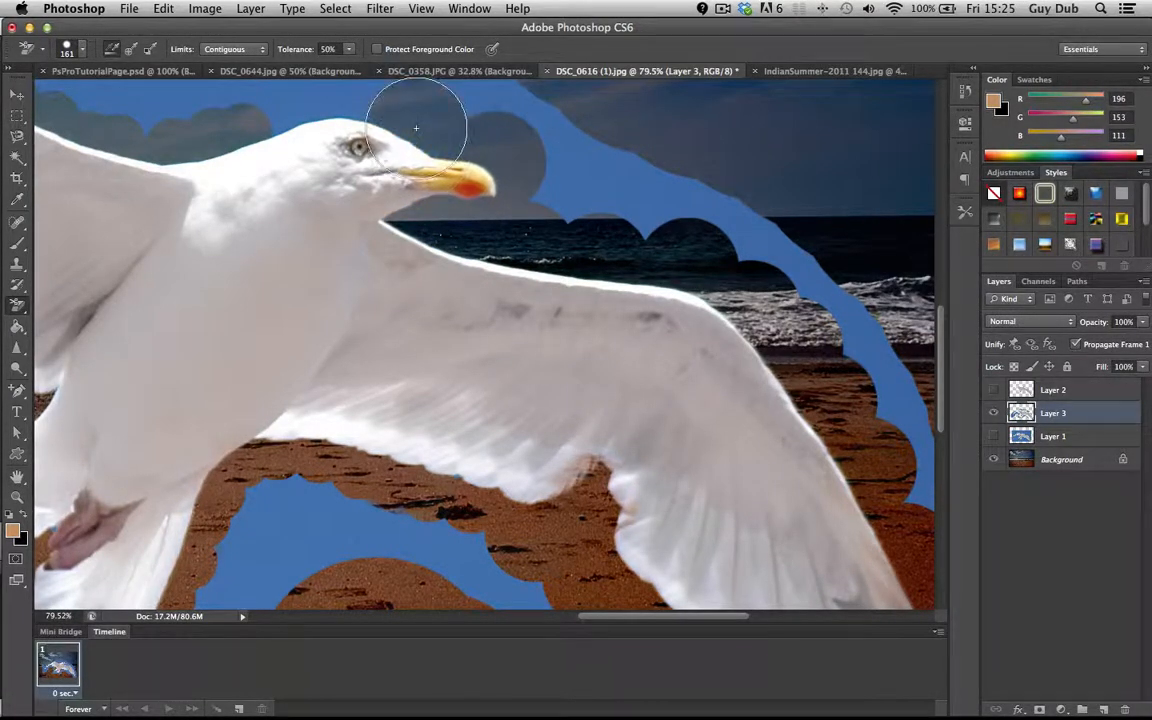
left_click(298, 109)
left_click(355, 100)
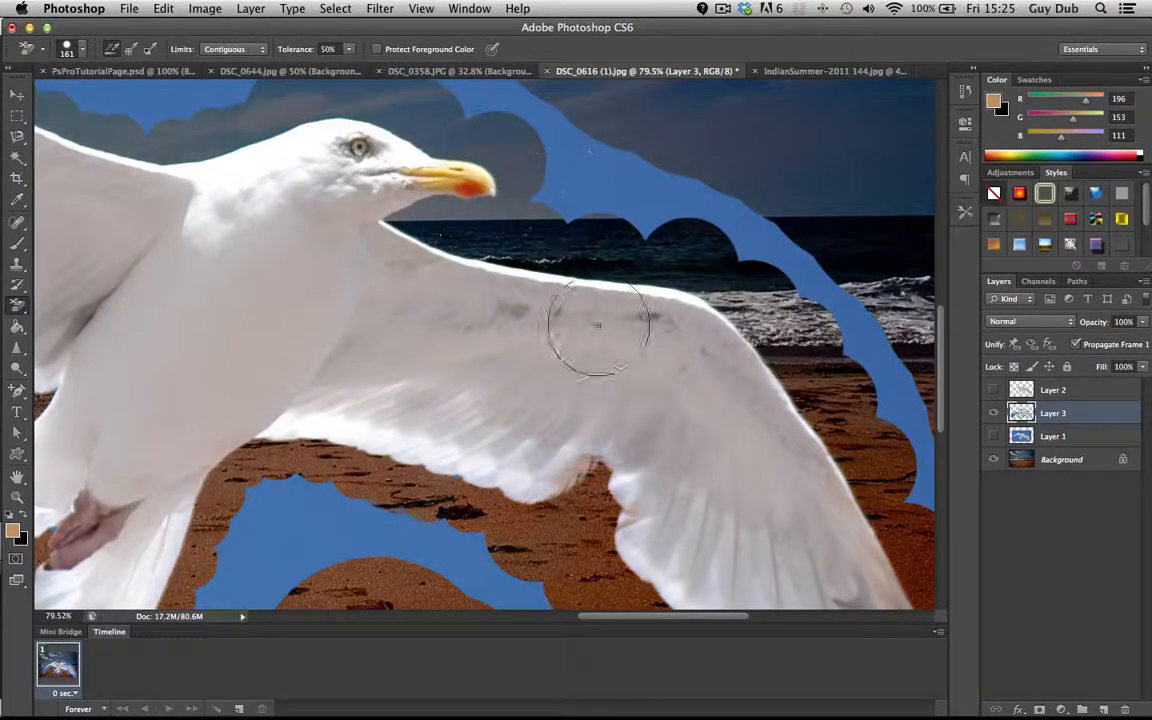
Background-erase the leftover blue strip beyond the right-hand wing and the blue remaining around that wing's tip.
scroll(836, 415, "down", 5)
scroll(836, 415, "right", 5)
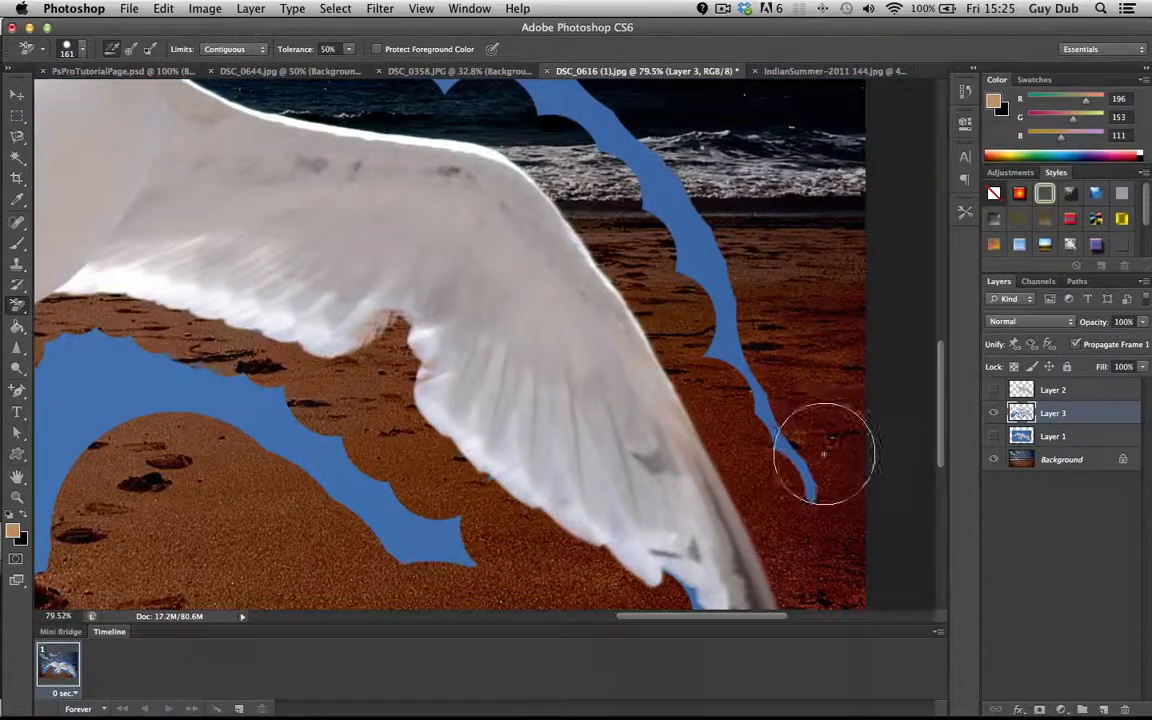
mouse_move(823, 455)
left_mouse_down()
mouse_move(823, 476)
mouse_move(710, 329)
mouse_move(663, 219)
left_mouse_up()
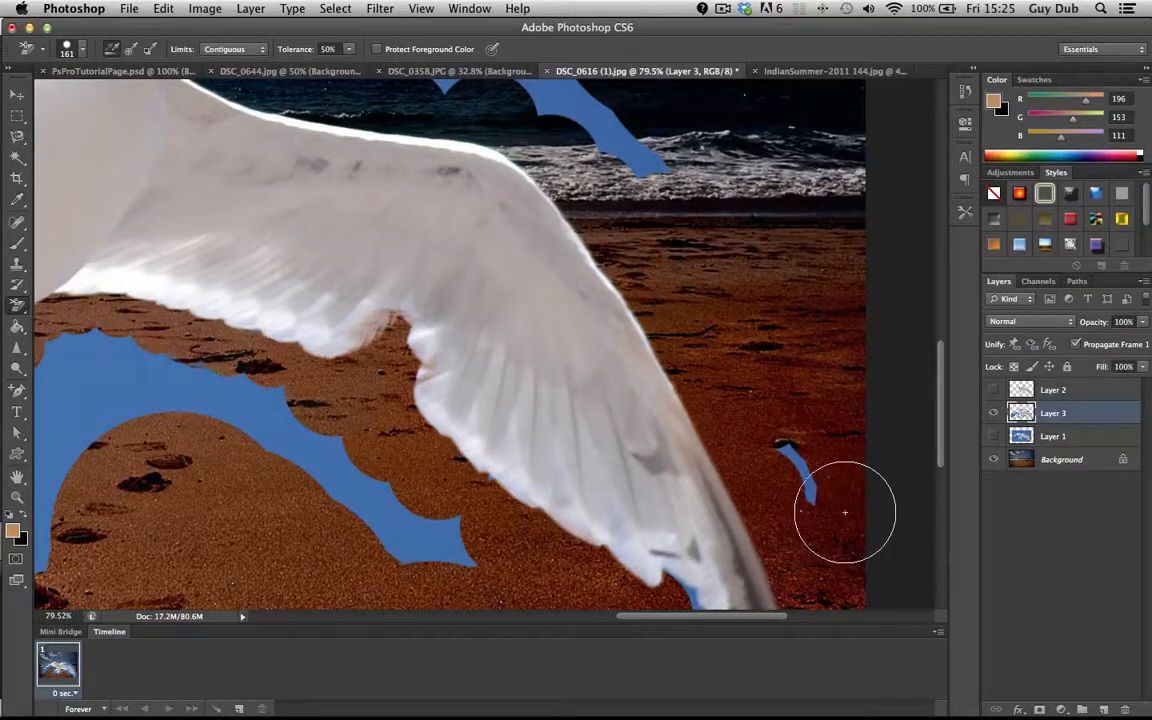
scroll(784, 386, "down", 3)
scroll(784, 386, "right", 2)
mouse_move(746, 375)
left_mouse_down()
mouse_move(784, 437)
mouse_move(764, 257)
mouse_move(784, 321)
mouse_move(722, 336)
mouse_move(632, 316)
mouse_move(568, 273)
mouse_move(651, 197)
mouse_move(638, 200)
mouse_move(688, 283)
left_mouse_up()
scroll(776, 424, "down", 10)
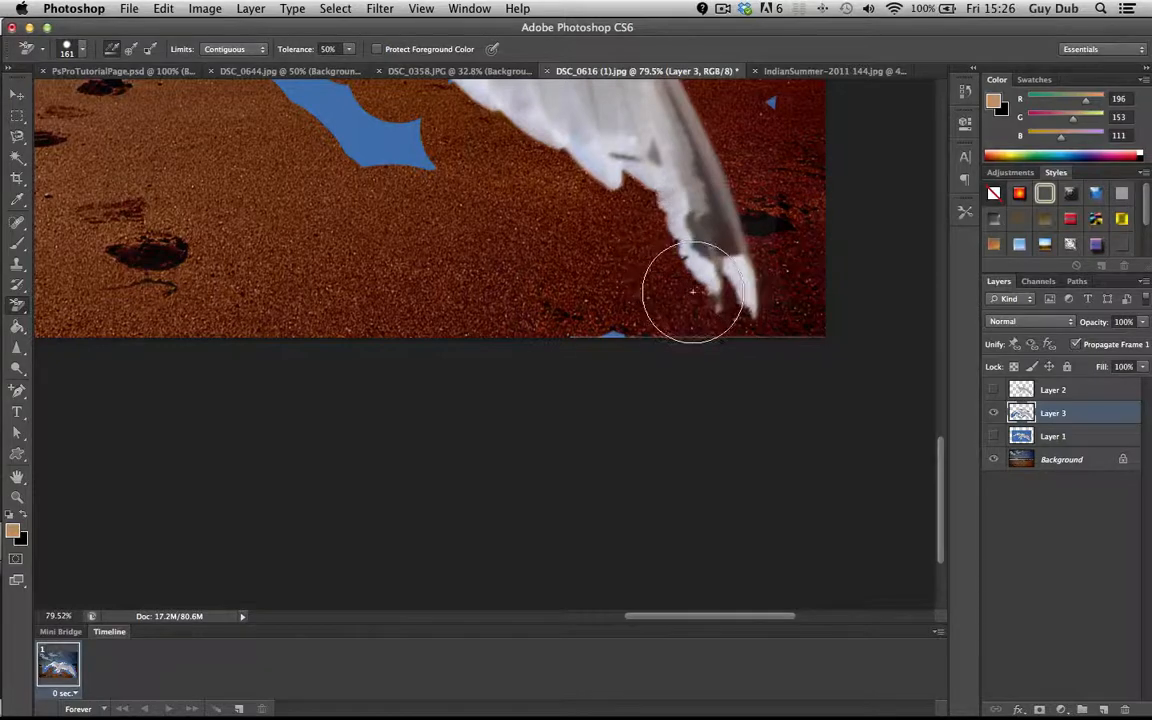
Background-erase the blue beneath the left-hand wing, along its lower edge out towards the tip feathers.
scroll(518, 313, "up", 5)
scroll(518, 313, "left", 2)
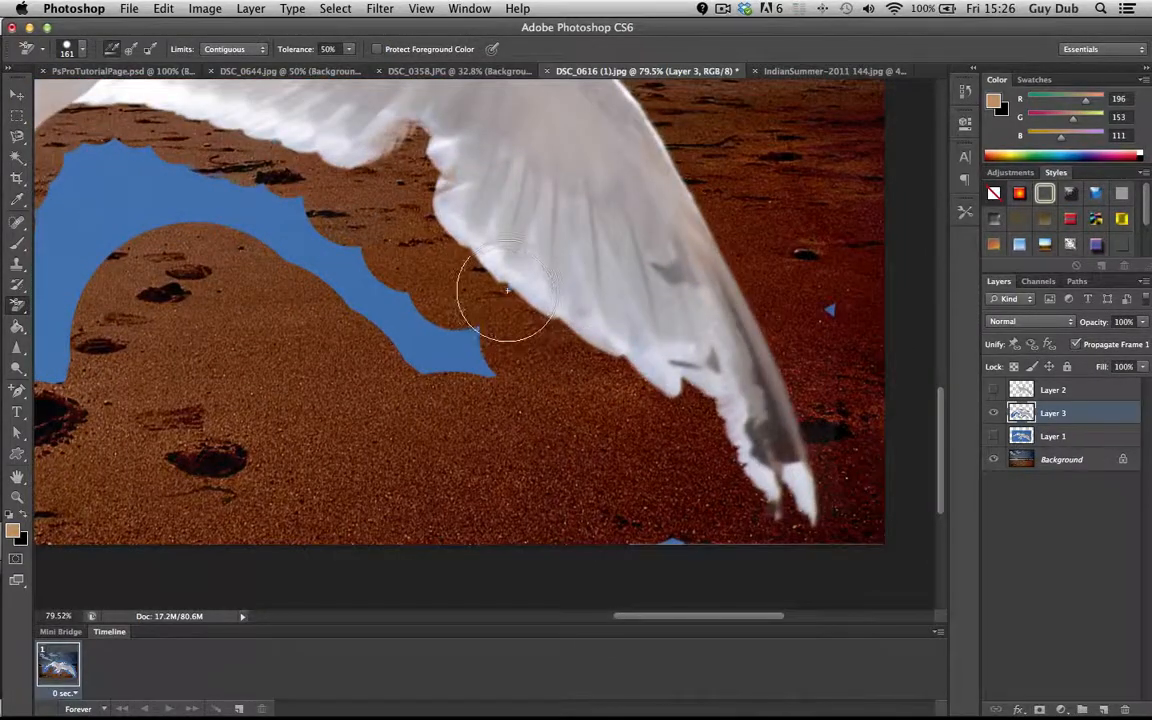
scroll(504, 342, "up", 5)
scroll(404, 362, "left", 2)
scroll(404, 346, "left", 8)
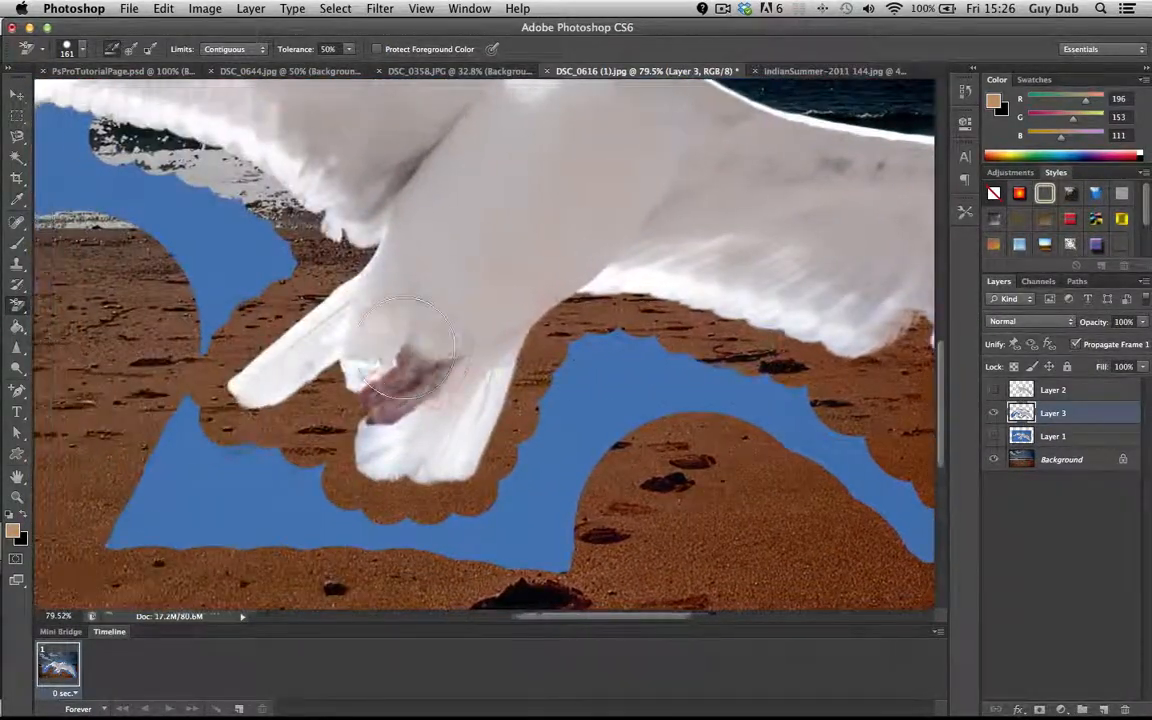
scroll(406, 347, "up", 5)
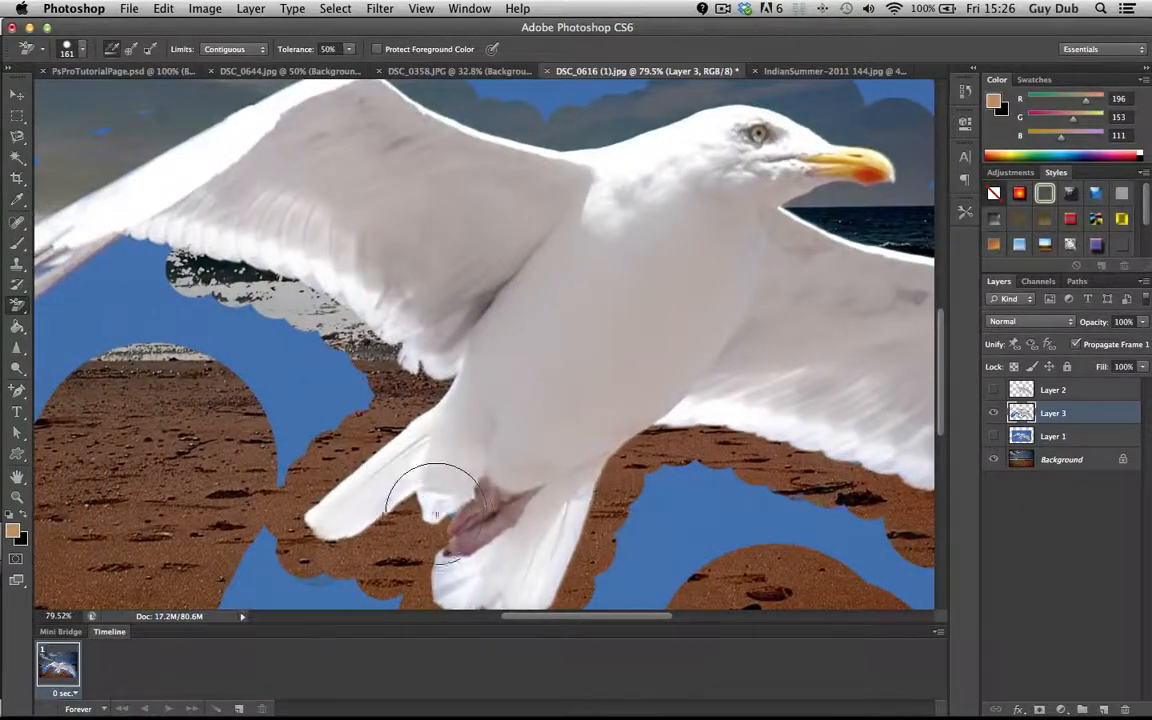
mouse_move(318, 340)
left_mouse_down()
mouse_move(316, 310)
mouse_move(245, 282)
mouse_move(145, 258)
left_mouse_up()
scroll(141, 265, "left", 8)
scroll(141, 265, "down", 2)
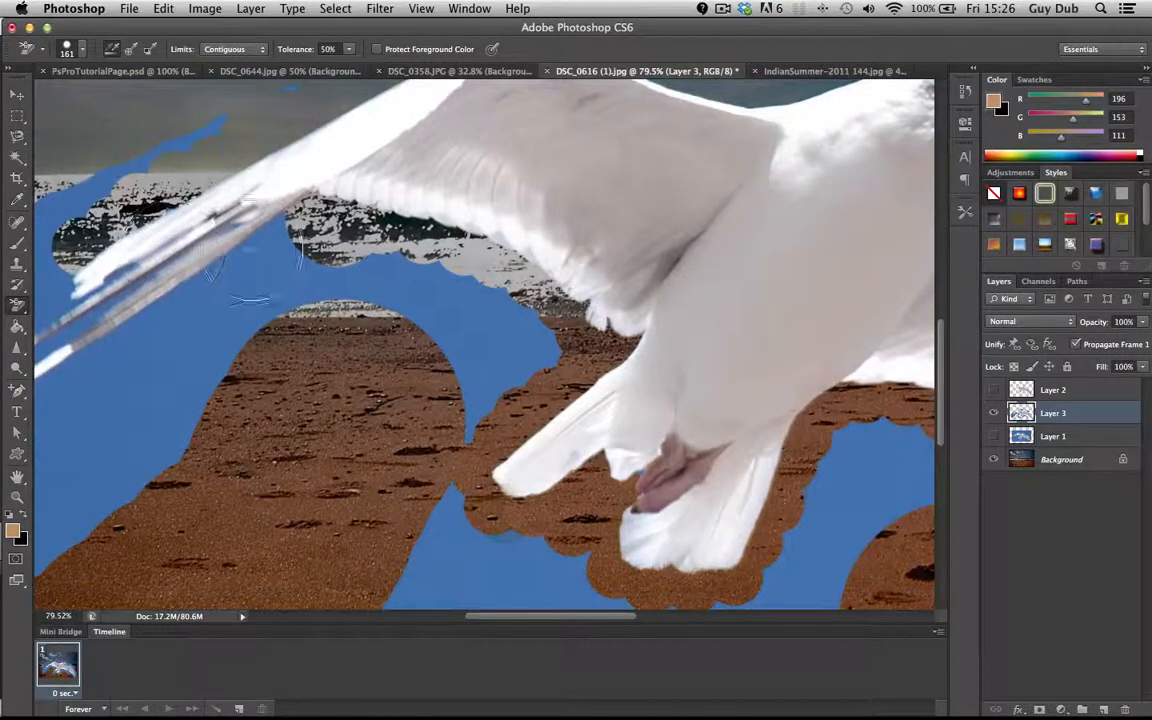
mouse_move(255, 249)
left_mouse_down()
mouse_move(300, 232)
mouse_move(195, 302)
mouse_move(152, 352)
mouse_move(93, 378)
left_mouse_up()
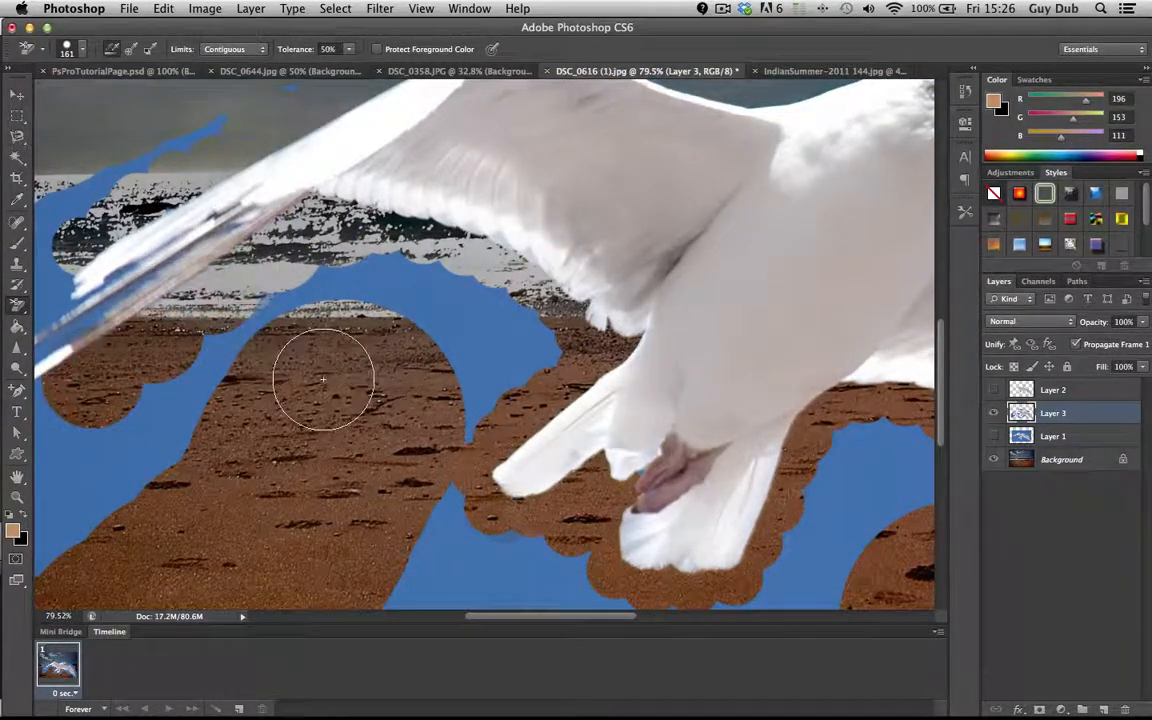
Background-erase the blue above and around the left-hand wingtip and in the gaps between its feathers.
scroll(324, 380, "left", 6)
scroll(324, 380, "down", 2)
mouse_move(268, 188)
left_mouse_down()
mouse_move(320, 140)
mouse_move(195, 150)
mouse_move(115, 205)
left_mouse_up()
scroll(215, 110, "up", 4)
scroll(215, 110, "right", 1)
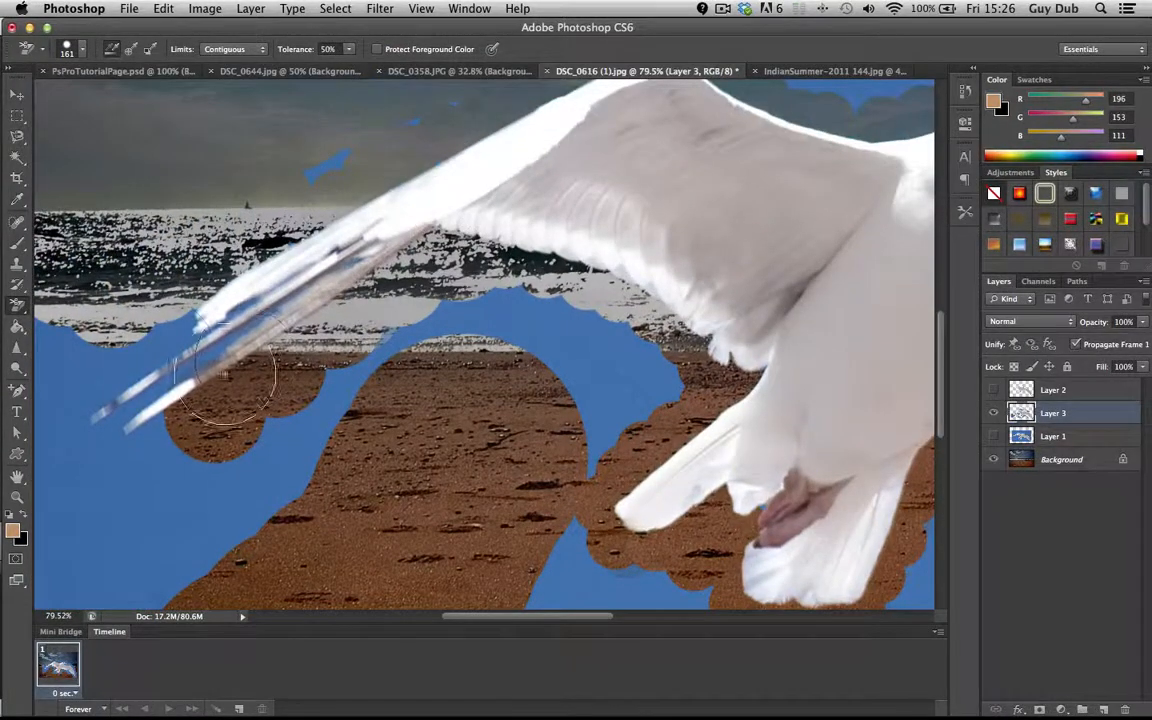
left_click(168, 337)
mouse_move(168, 337)
left_mouse_down()
mouse_move(96, 368)
mouse_move(100, 405)
mouse_move(150, 397)
left_mouse_up()
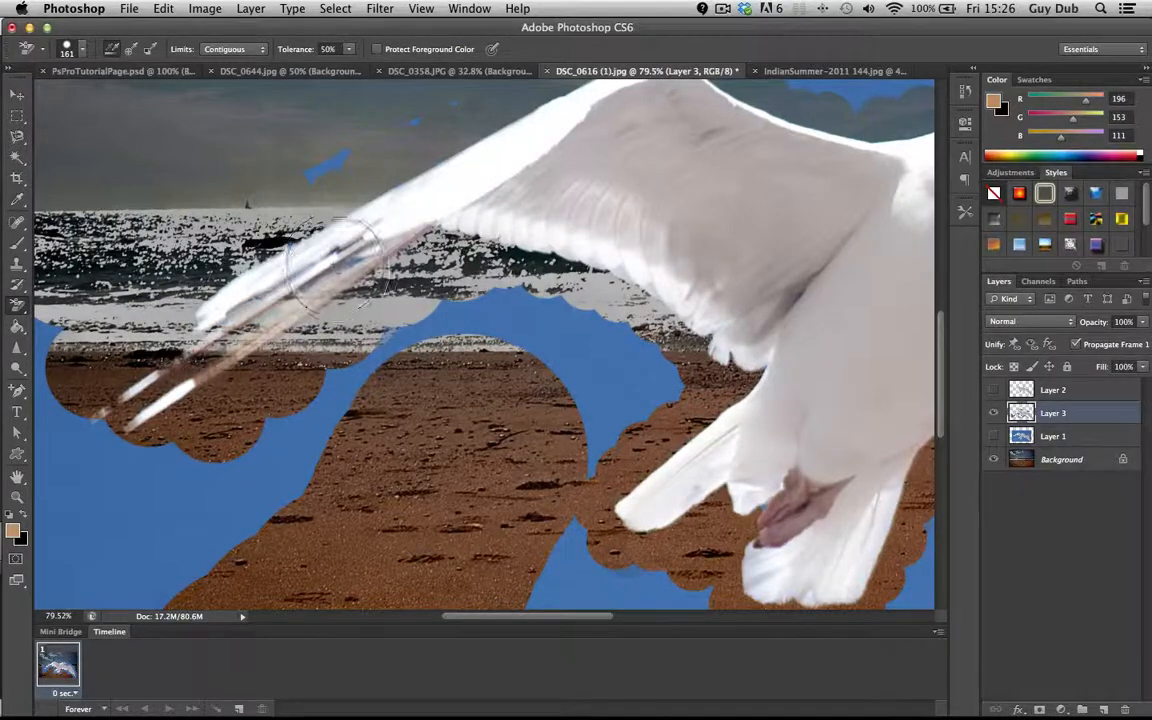
left_click_drag(304, 250, 330, 273)
Switch to the Eraser tool and rub out the large leftover blue area on the beach below the left-hand wing.
scroll(320, 285, "down", 5)
scroll(320, 285, "right", 5)
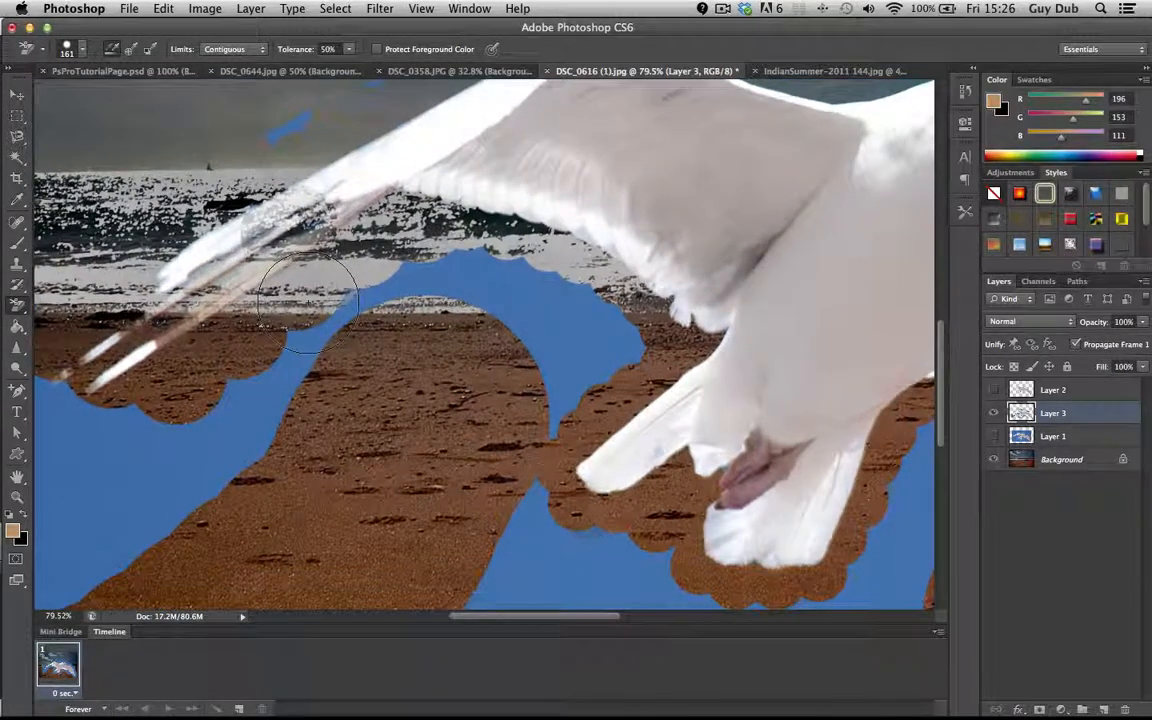
scroll(309, 301, "down", 5)
scroll(308, 302, "up", 5)
scroll(308, 302, "right", 5)
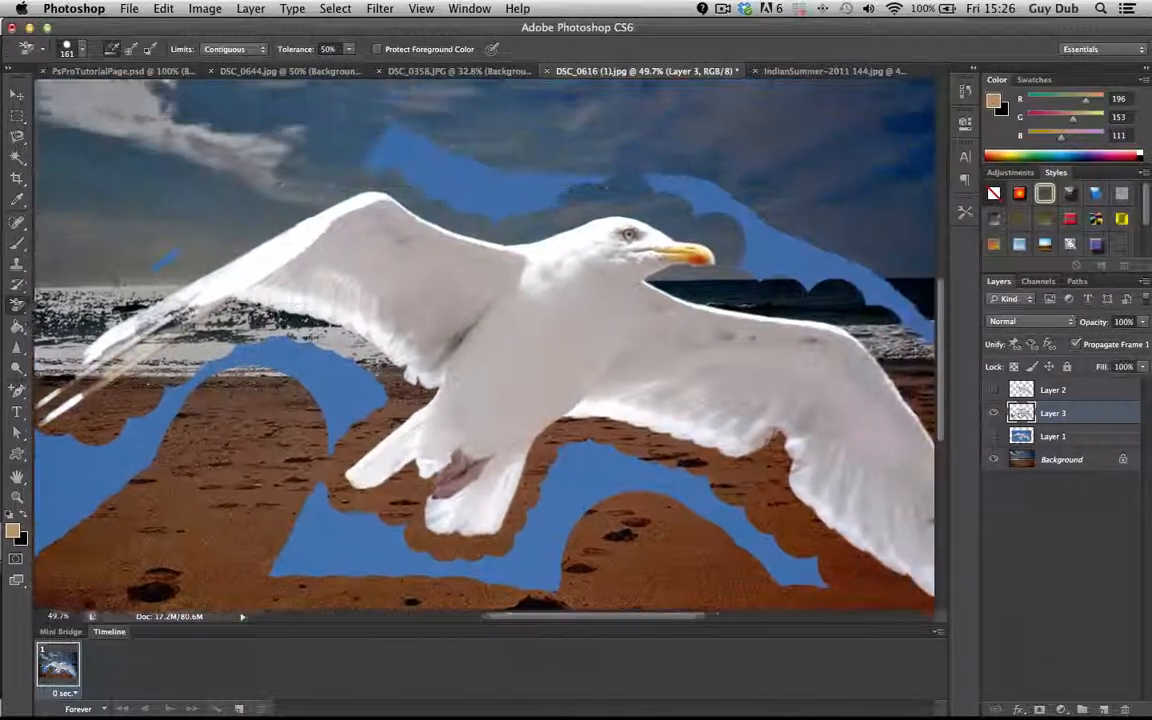
scroll(308, 302, "down", 5)
scroll(308, 302, "up", 4)
scroll(308, 302, "left", 4)
scroll(308, 302, "left", 4)
scroll(308, 302, "down", 2)
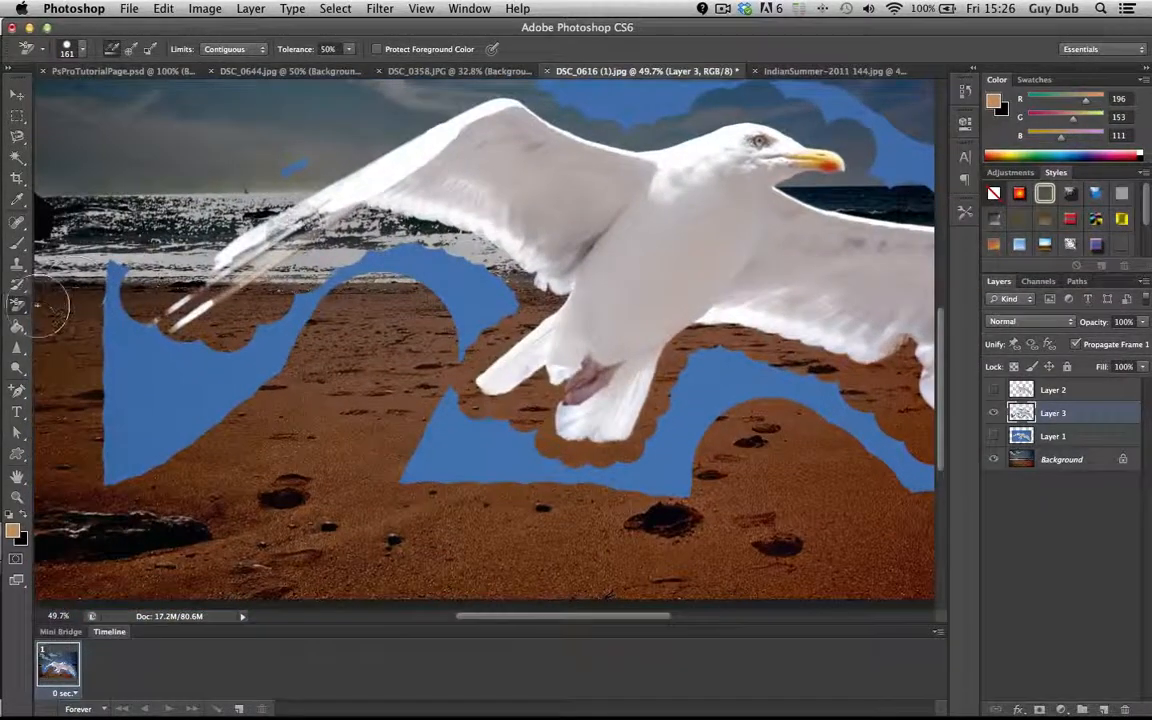
left_click(27, 313)
left_click(70, 302)
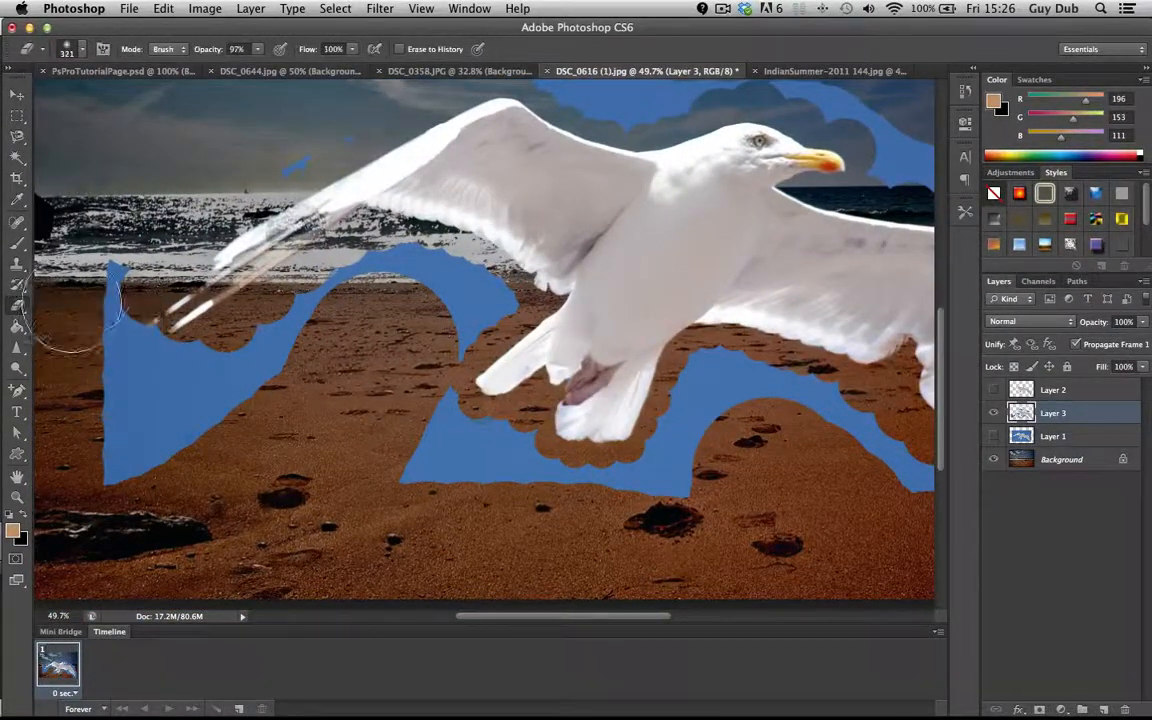
mouse_move(116, 330)
left_mouse_down()
mouse_move(84, 415)
mouse_move(98, 537)
mouse_move(200, 375)
mouse_move(348, 290)
mouse_move(463, 298)
mouse_move(420, 335)
left_mouse_up()
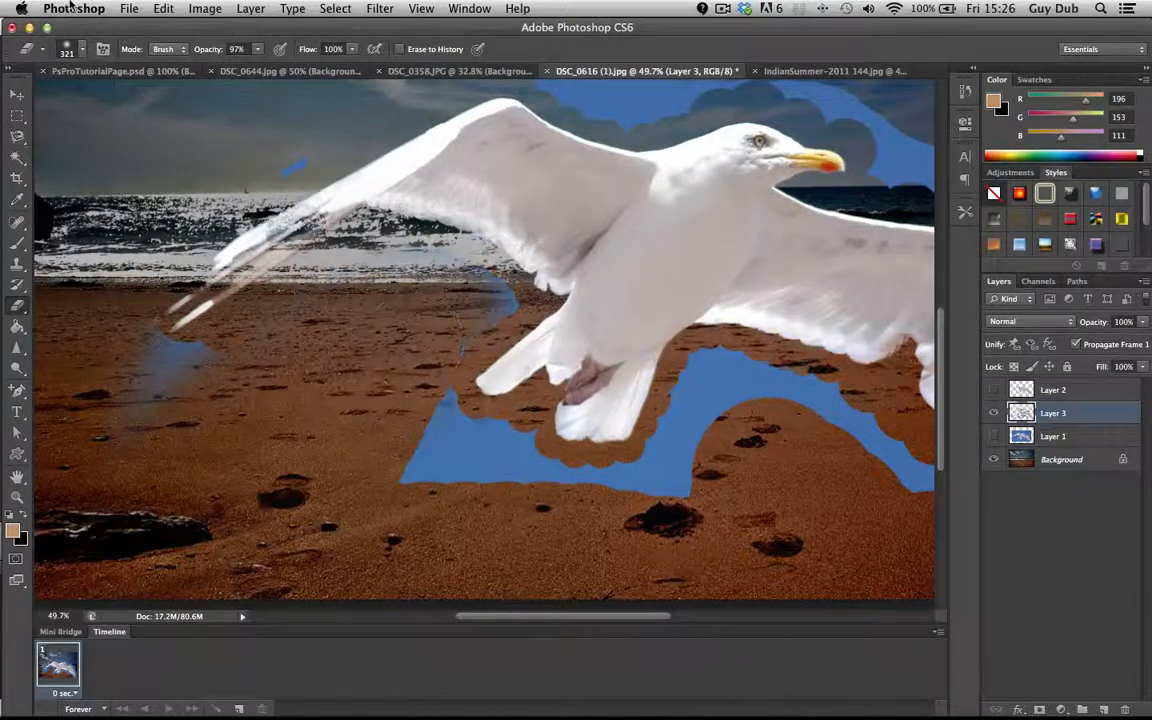
Set the eraser size to 104 px and rub out the leftover blue on the beach around the left-hand wing, tail and right-hand wing.
left_click(81, 47)
left_click_drag(78, 98, 80, 102)
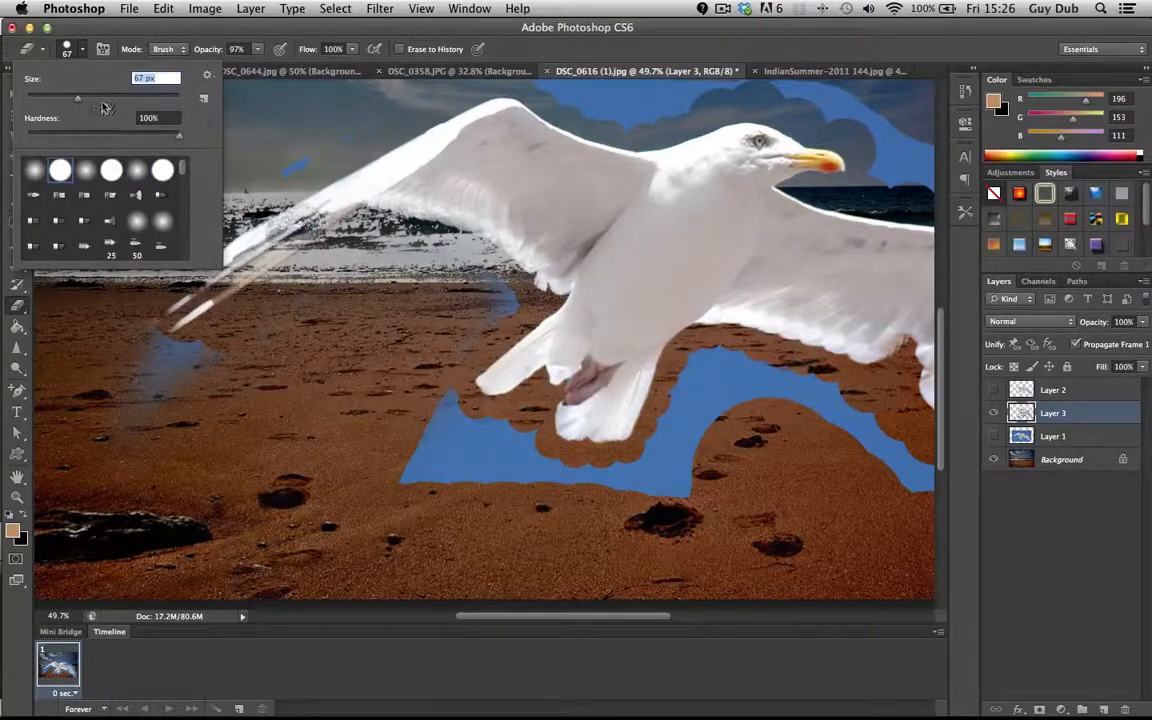
mouse_move(222, 366)
left_mouse_down()
mouse_move(143, 337)
mouse_move(138, 449)
mouse_move(249, 325)
mouse_move(185, 366)
mouse_move(446, 320)
mouse_move(472, 286)
left_mouse_up()
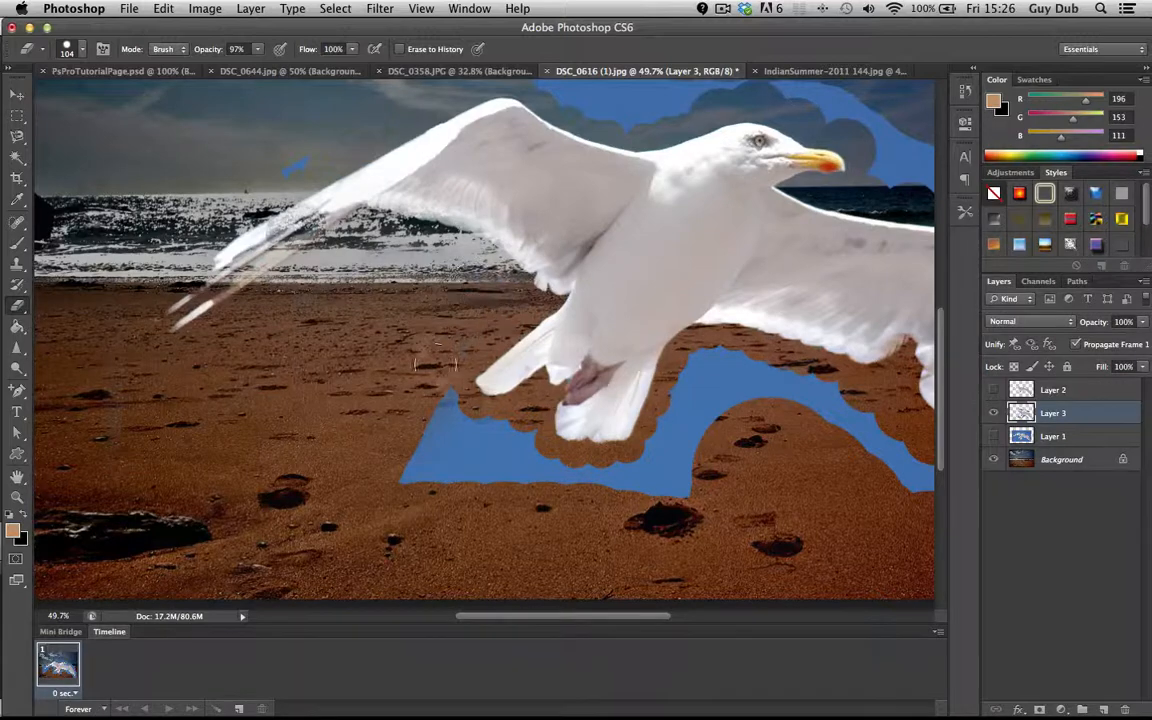
mouse_move(435, 365)
left_mouse_down()
mouse_move(394, 478)
mouse_move(577, 479)
mouse_move(517, 439)
mouse_move(444, 415)
mouse_move(437, 386)
mouse_move(459, 471)
mouse_move(482, 449)
mouse_move(520, 478)
mouse_move(454, 479)
mouse_move(522, 480)
mouse_move(508, 469)
mouse_move(521, 425)
mouse_move(560, 358)
mouse_move(503, 459)
mouse_move(563, 415)
mouse_move(581, 363)
mouse_move(596, 396)
mouse_move(606, 376)
mouse_move(678, 407)
mouse_move(802, 483)
left_mouse_up()
Erase the leftover blue in the sky beyond the beak, along the right-hand wing and above the left-hand wing.
scroll(519, 478, "right", 5)
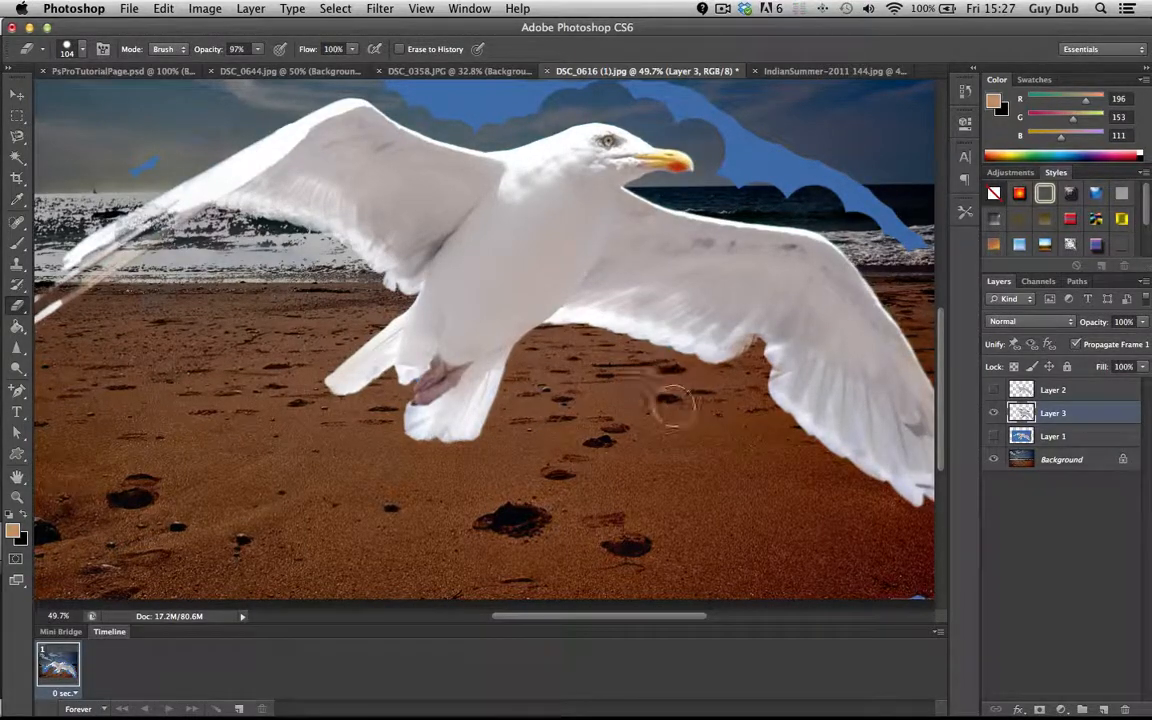
scroll(776, 506, "right", 5)
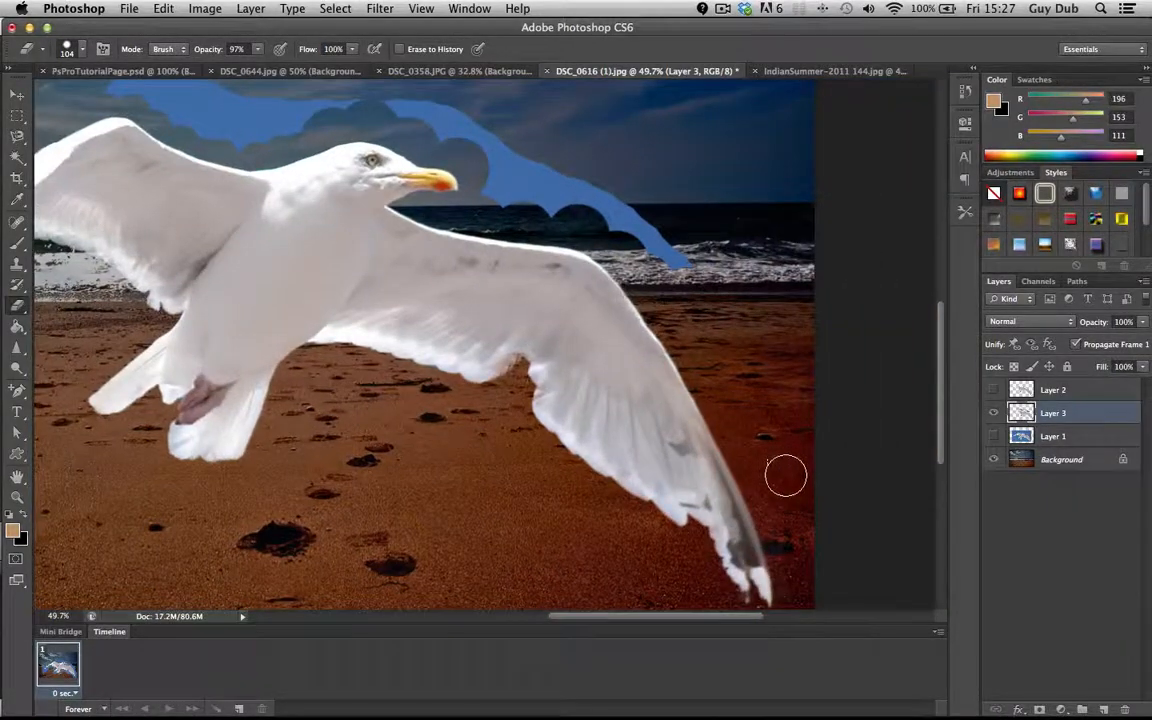
scroll(785, 475, "up", 5)
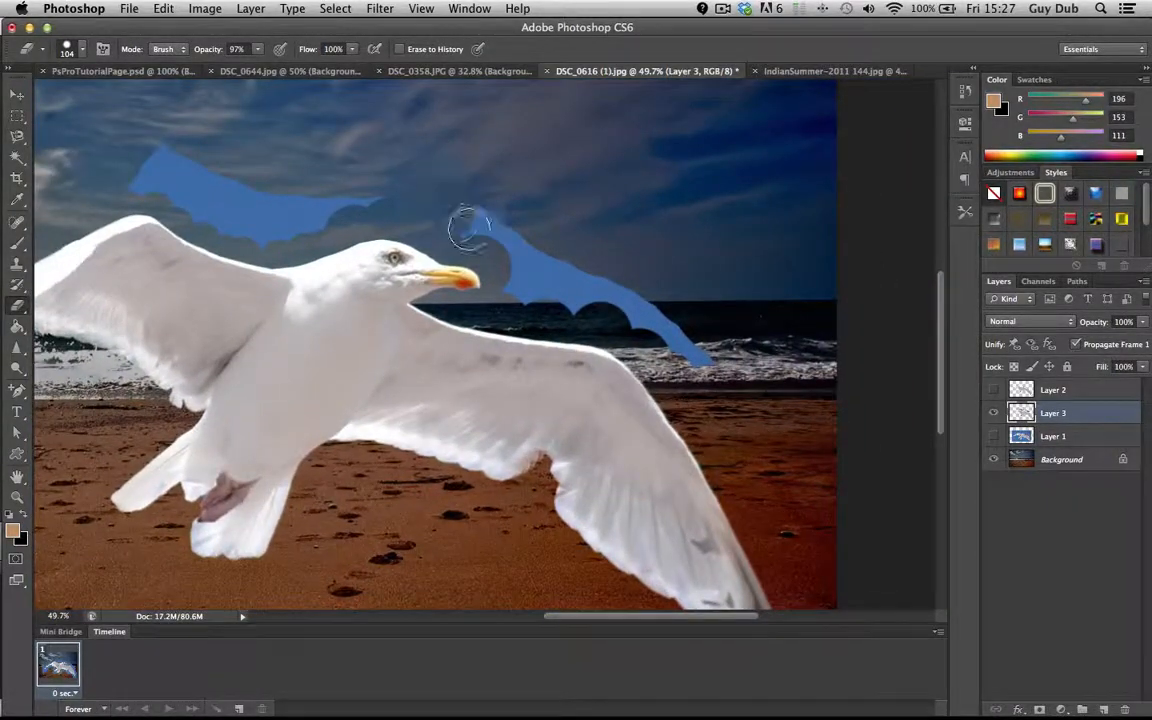
mouse_move(467, 228)
left_mouse_down()
mouse_move(519, 245)
mouse_move(517, 284)
mouse_move(533, 296)
mouse_move(642, 318)
mouse_move(708, 356)
mouse_move(546, 262)
left_mouse_up()
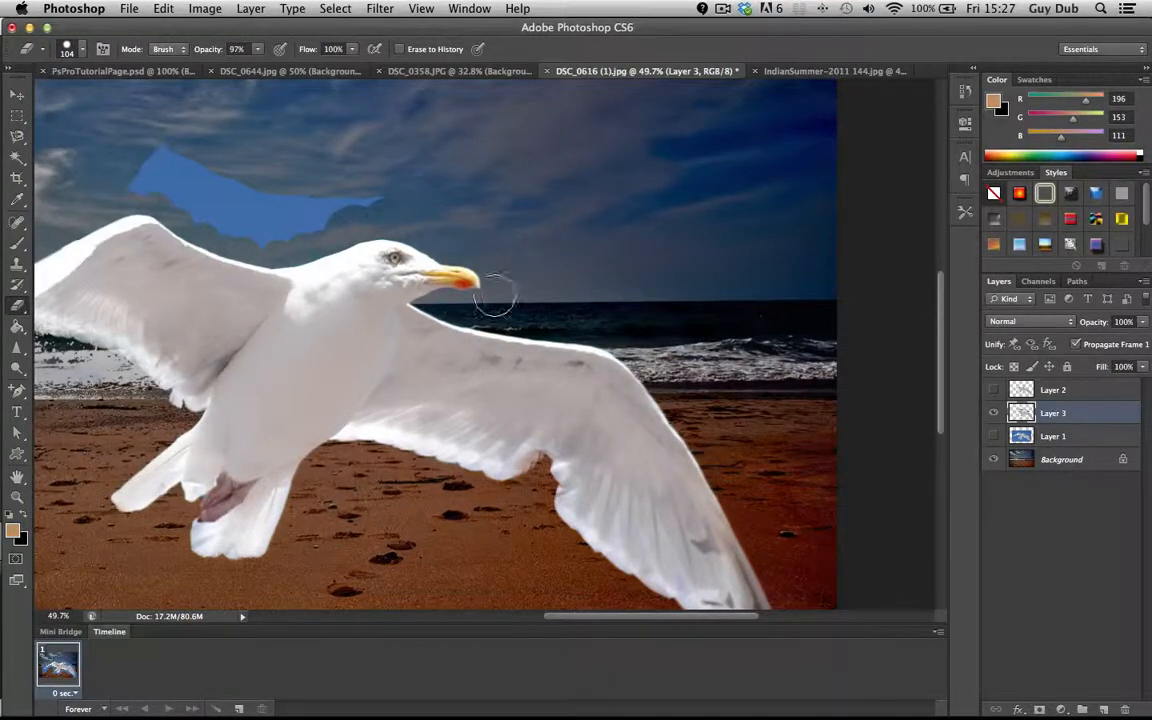
scroll(495, 295, "left", 8)
mouse_move(505, 212)
left_mouse_down()
mouse_move(531, 177)
mouse_move(512, 212)
mouse_move(614, 268)
mouse_move(650, 273)
mouse_move(702, 243)
mouse_move(745, 238)
mouse_move(613, 232)
mouse_move(523, 186)
left_mouse_up()
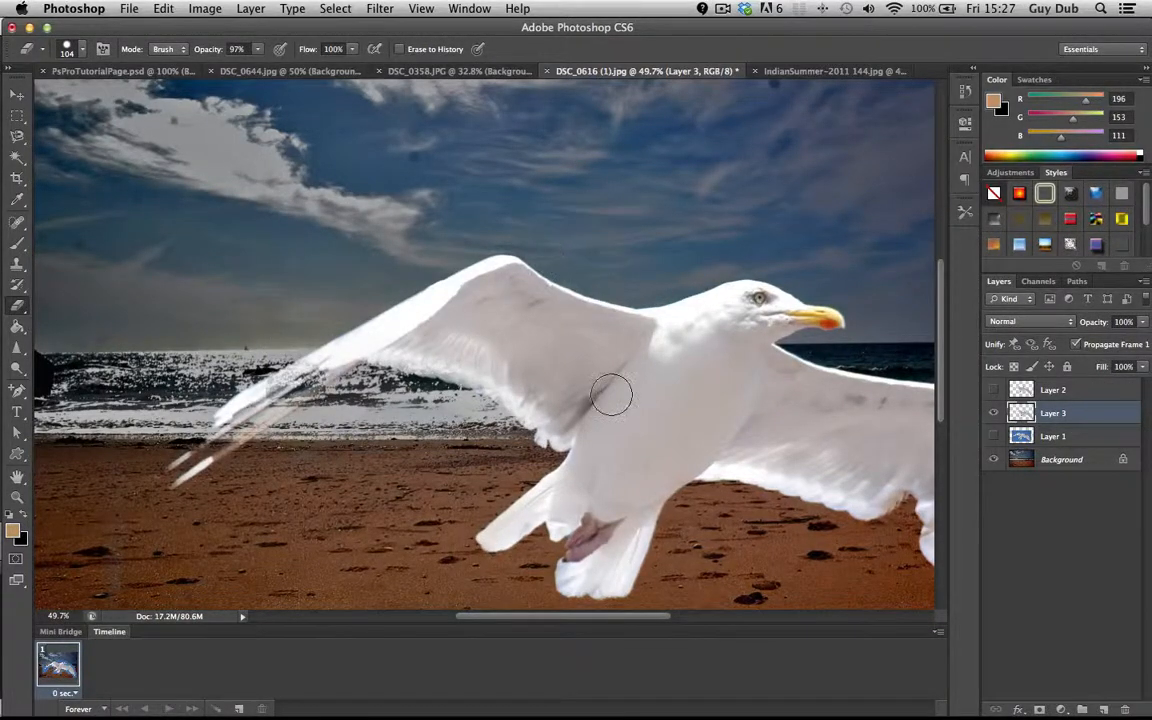
Scale the cut-out seagull layer down from its upper-right corner, apply the transform and move the bird up into the sky.
scroll(611, 395, "right", 4)
key("super+minus")
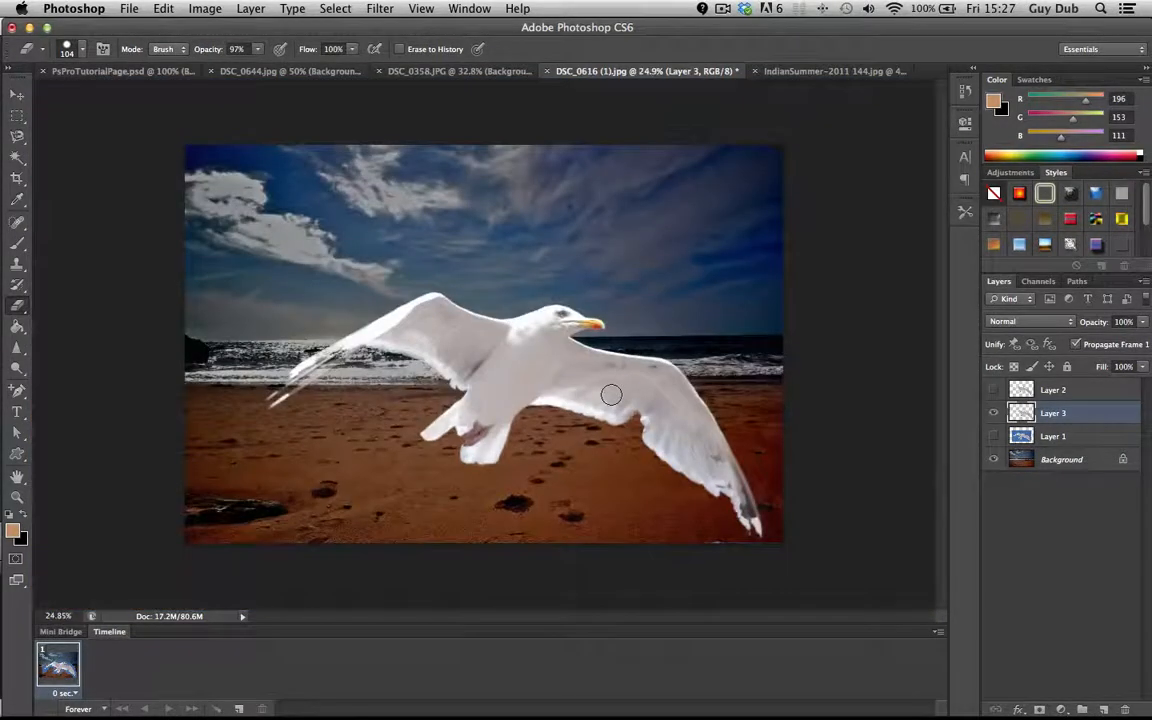
left_click(18, 95)
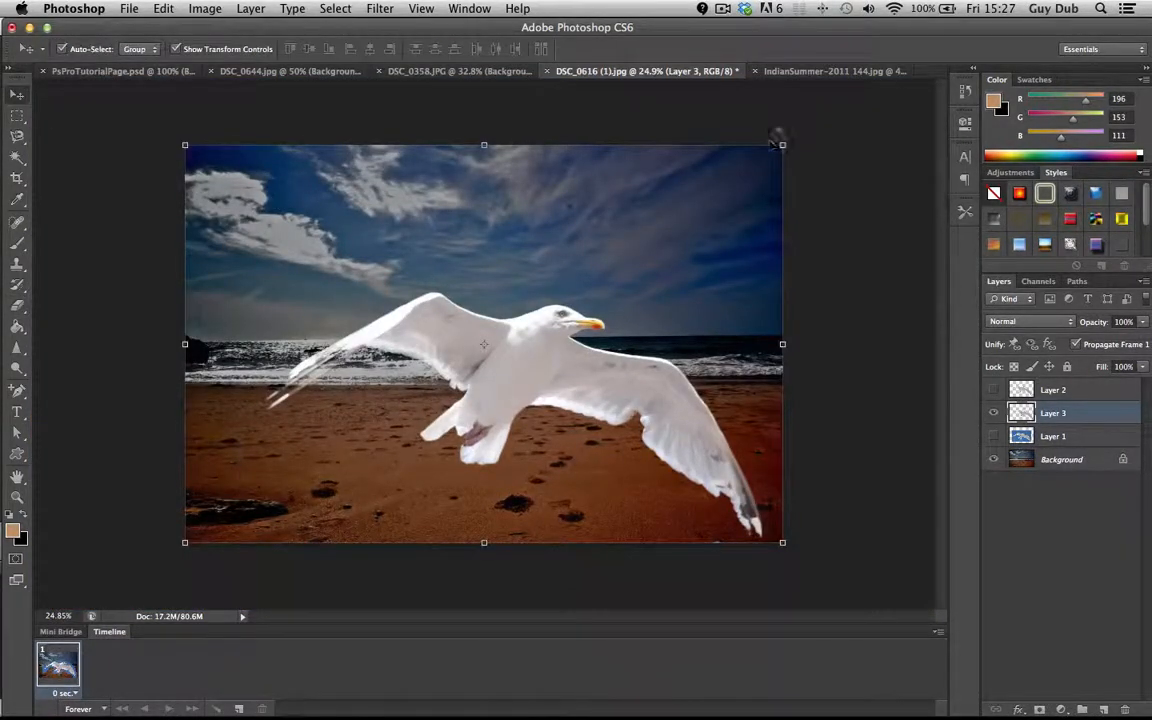
left_click_drag(782, 145, 608, 262)
key("Return")
left_click_drag(469, 424, 442, 243)
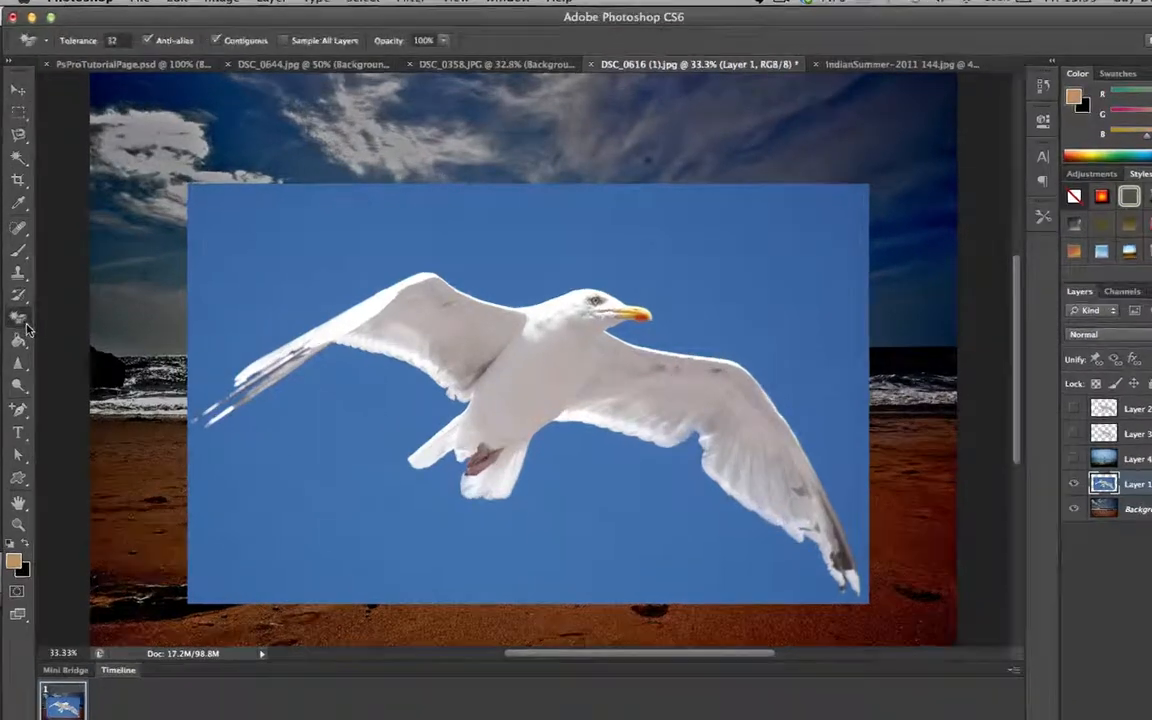
Switch to the Magic Eraser tool and erase the blue sky surrounding the seagull on Layer 1.
left_click(24, 316)
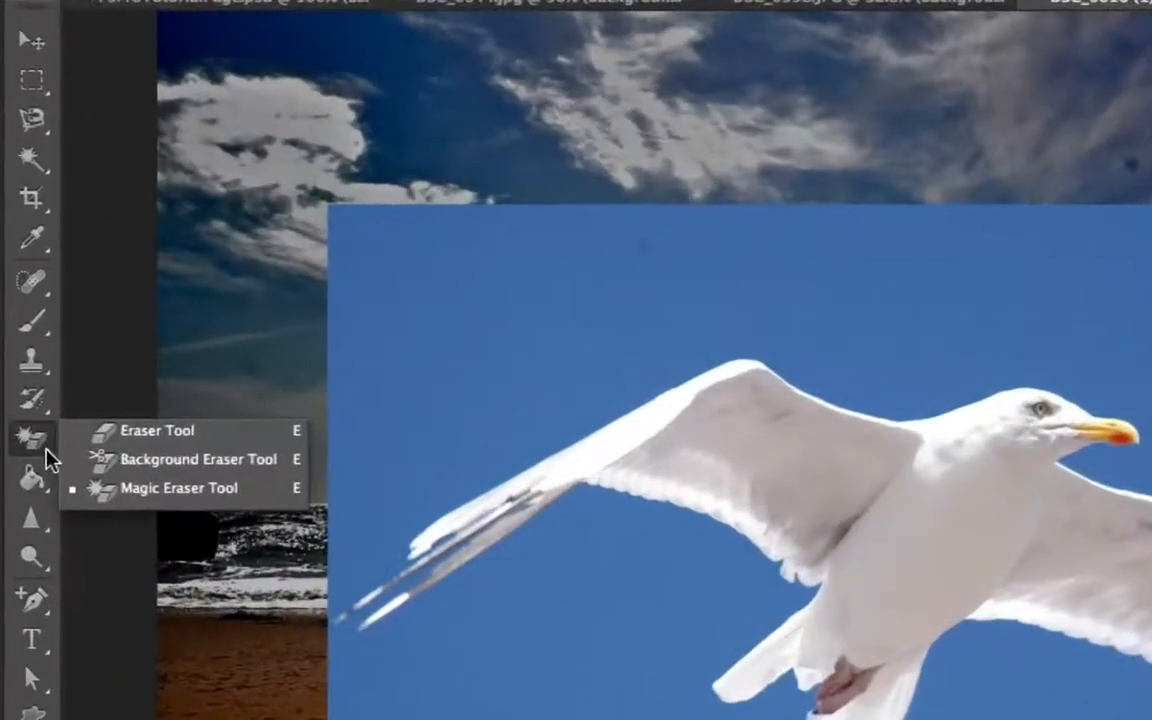
left_click(160, 488)
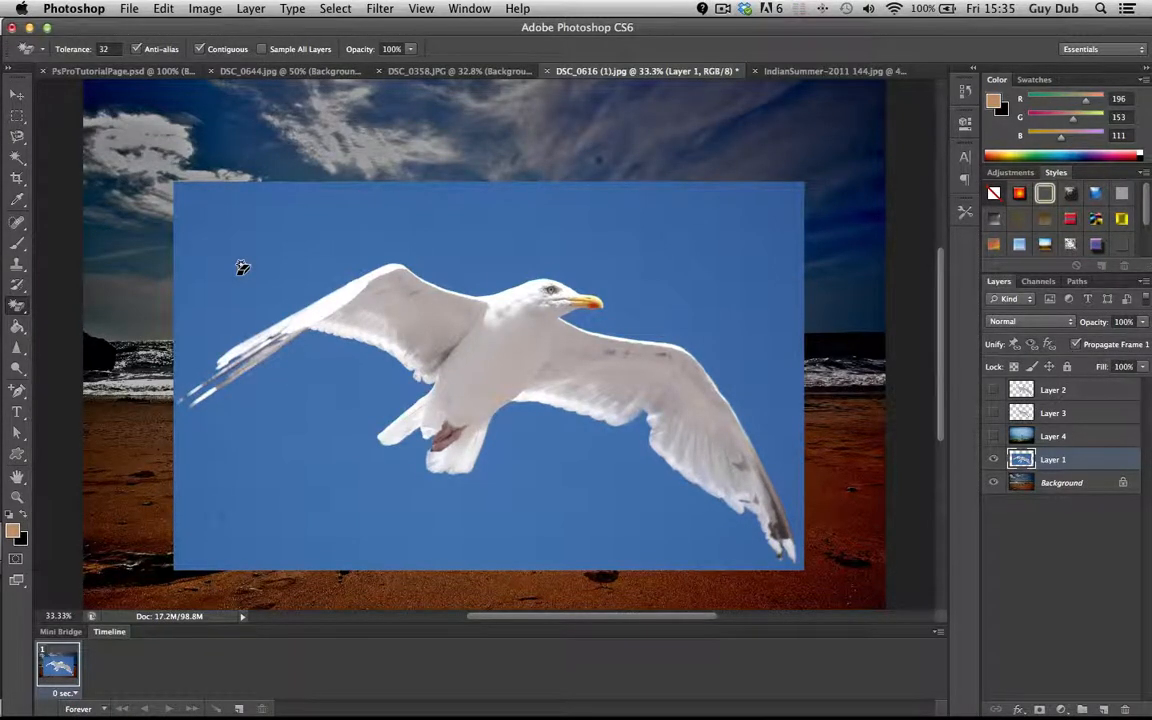
left_click(17, 307)
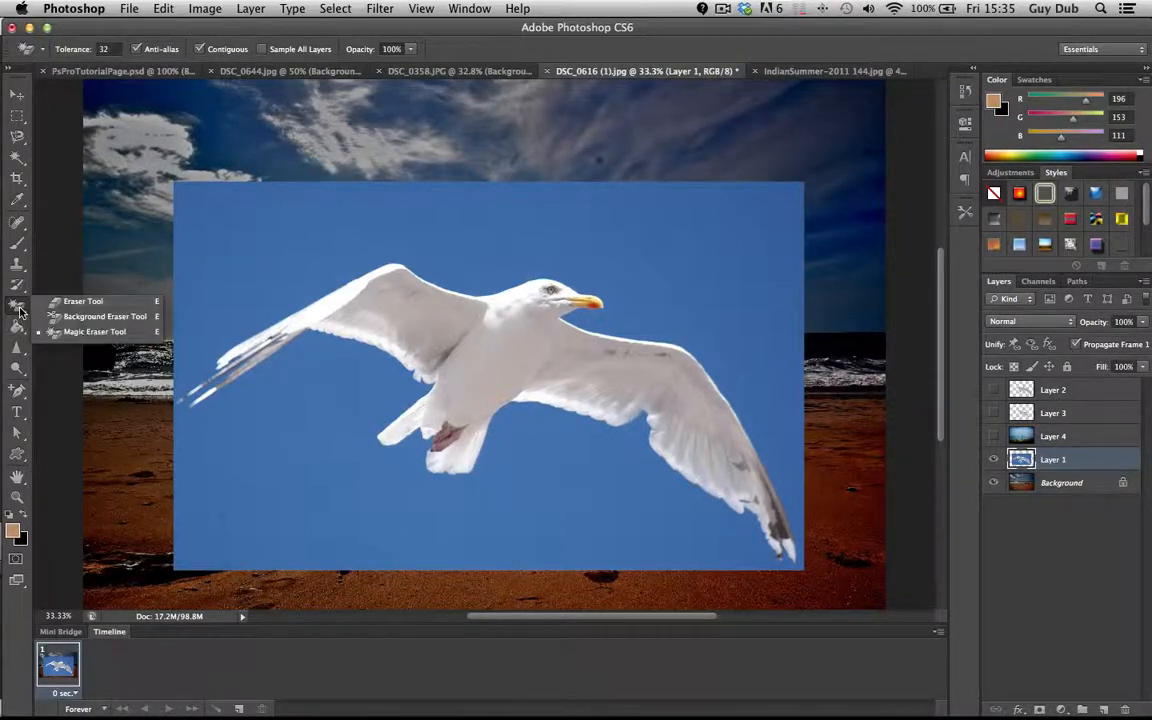
left_click(77, 333)
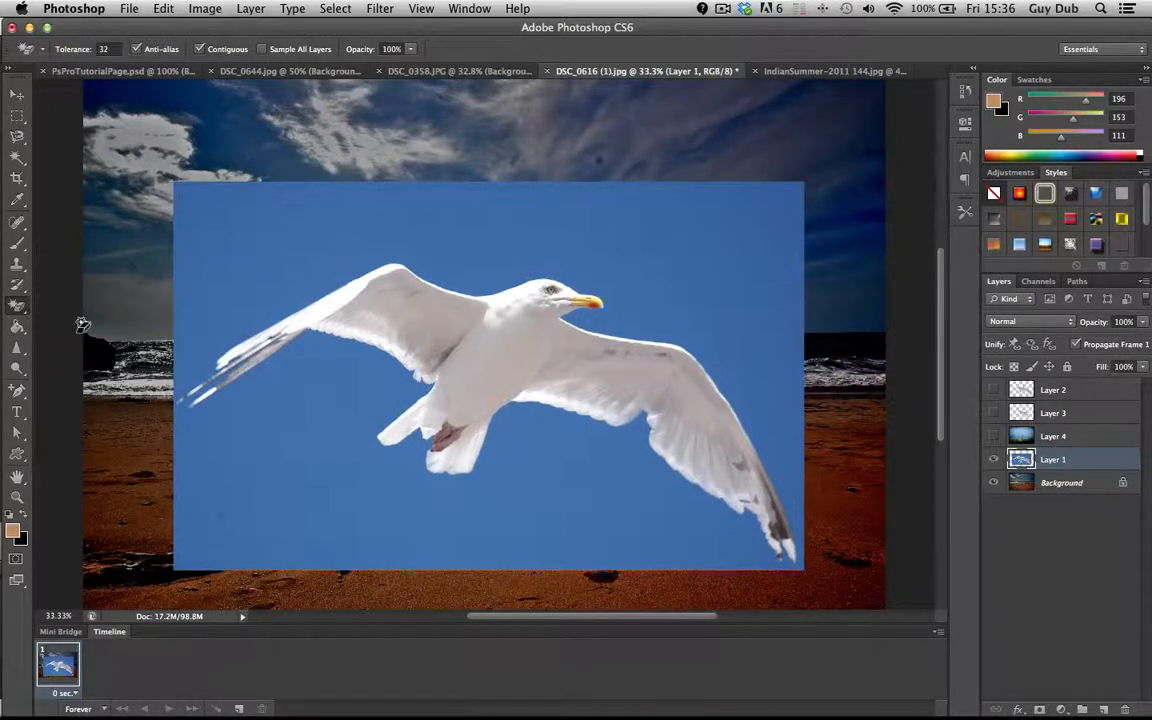
left_click(245, 268)
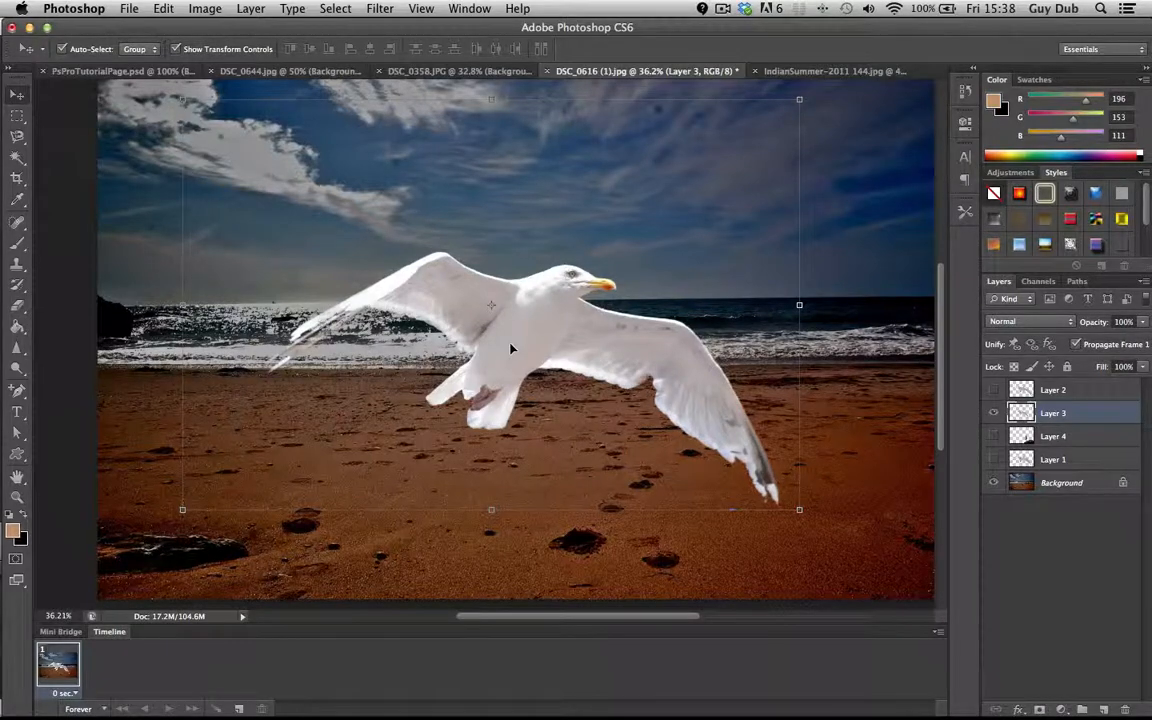
Examine the cut-out seagull on Layer 3 against the beach at 50% magnification.
key("super+equal")
key("super+equal")
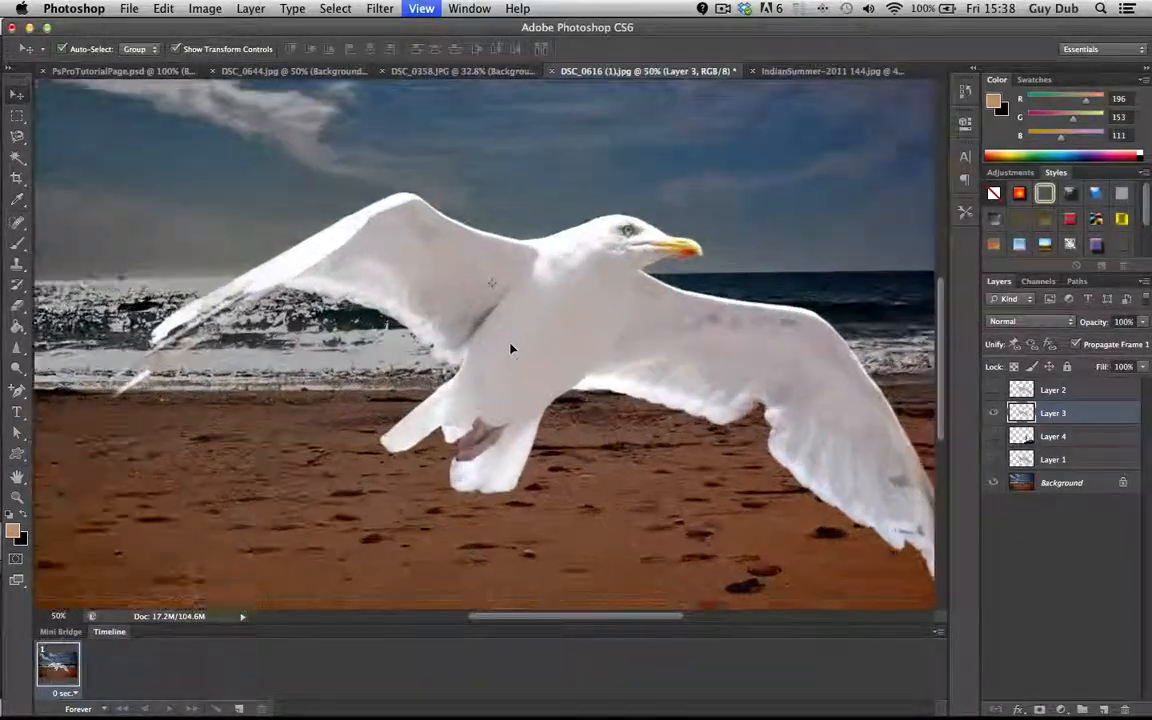